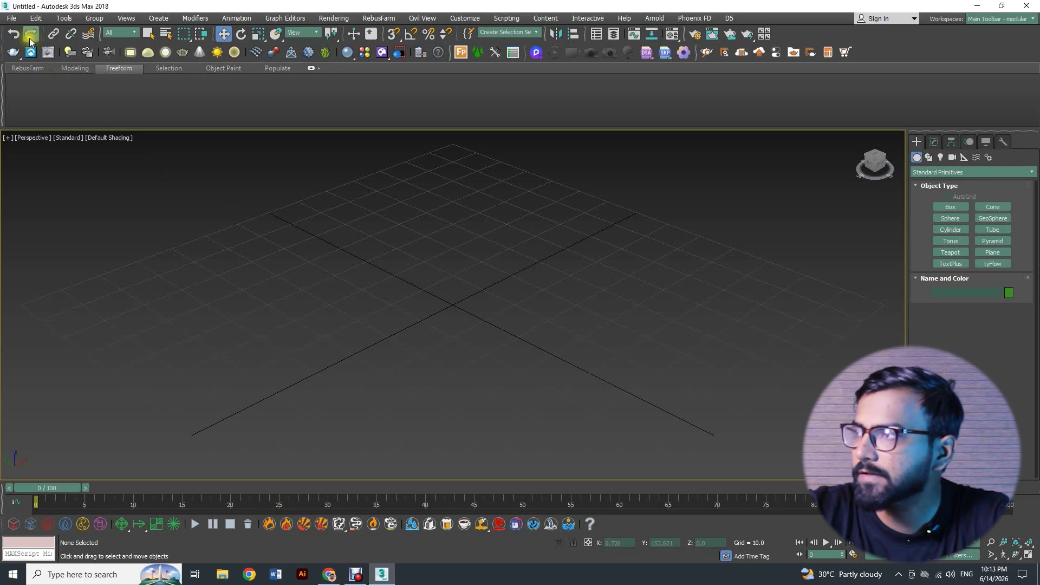
# - Set the 3ds Max project folder to Downloads
pyautogui.click(13, 21)
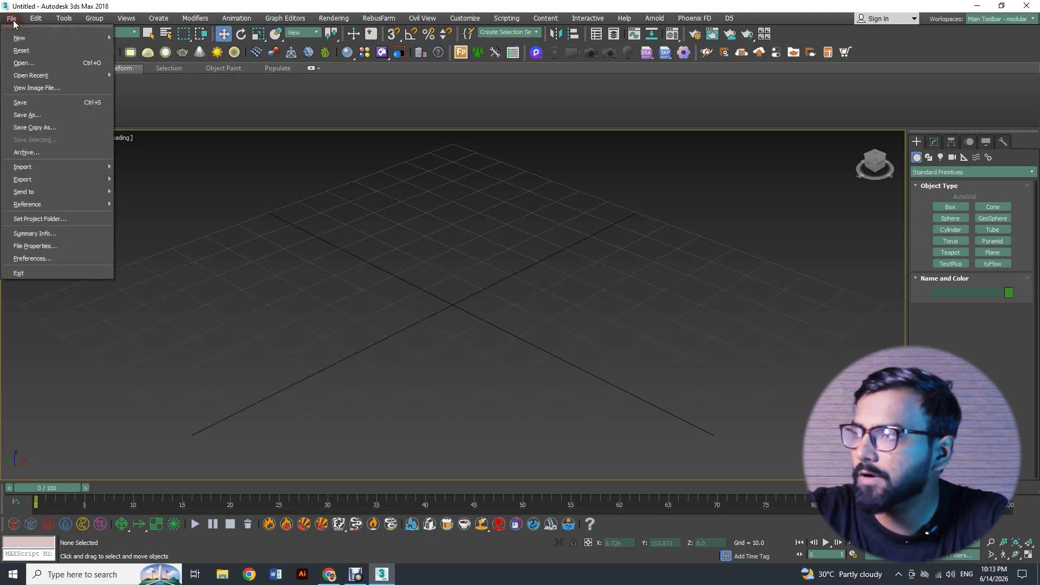
pyautogui.click(34, 218)
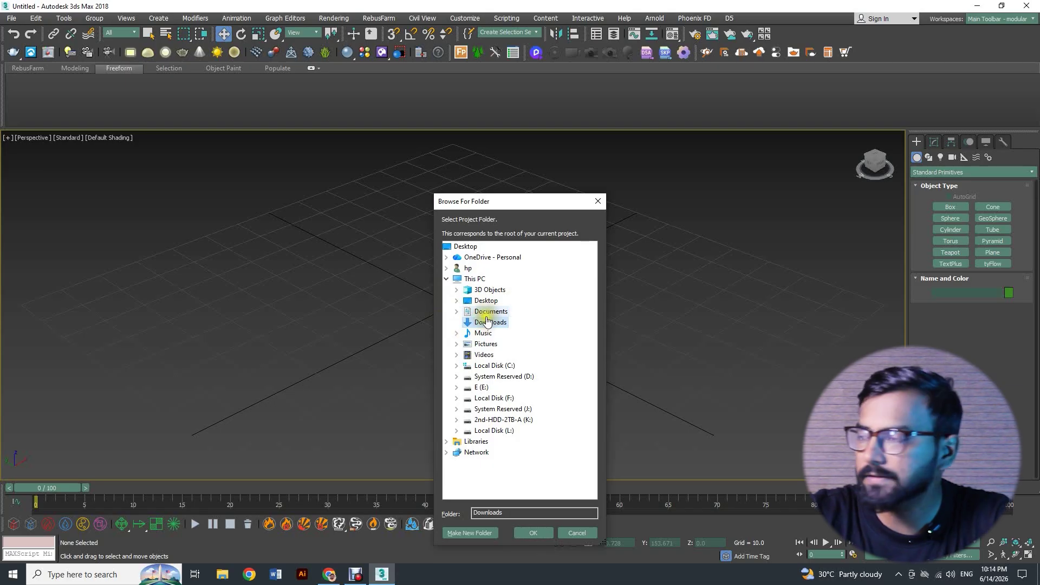
pyautogui.click(490, 322)
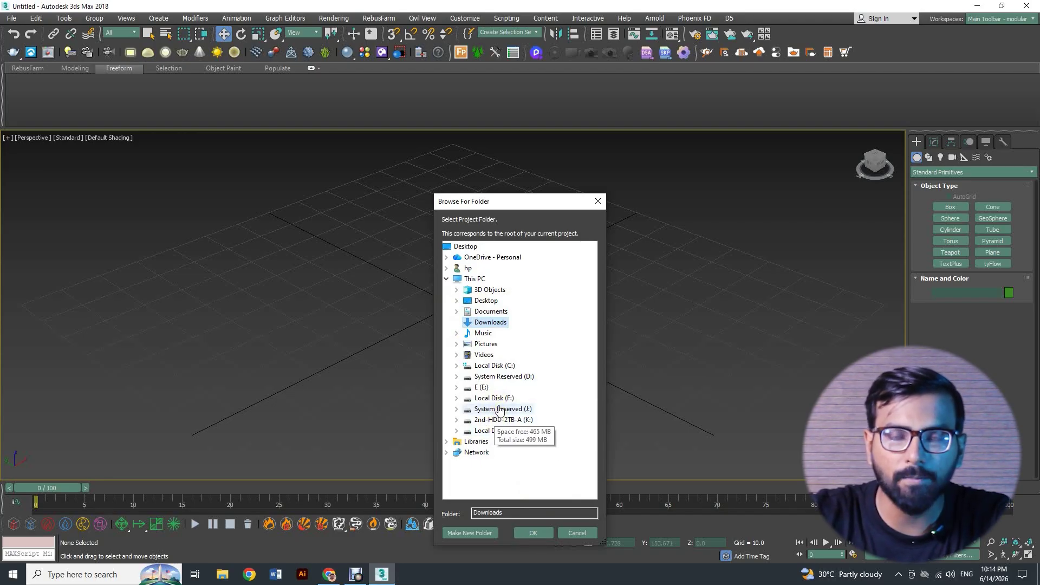
pyautogui.click(484, 323)
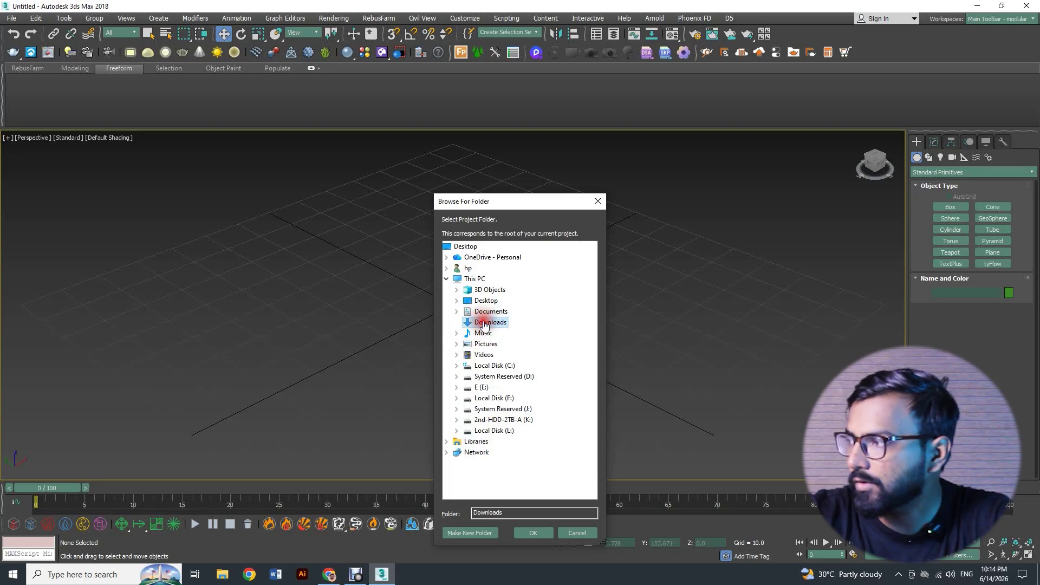
pyautogui.click(536, 531)
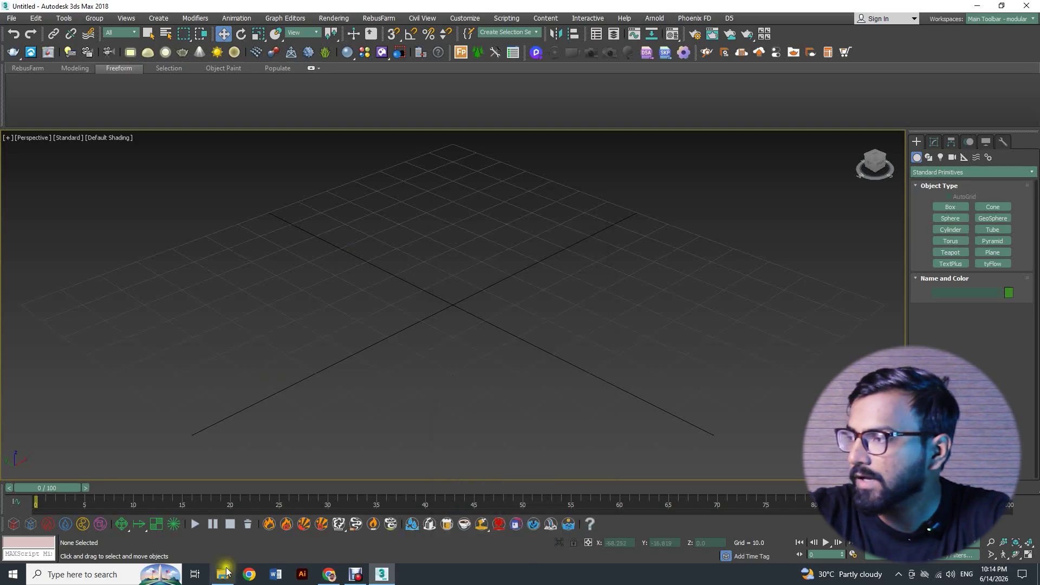
# - Switch to File Explorer and open New folder inside Downloads
pyautogui.click(222, 575)
pyautogui.click(317, 344)
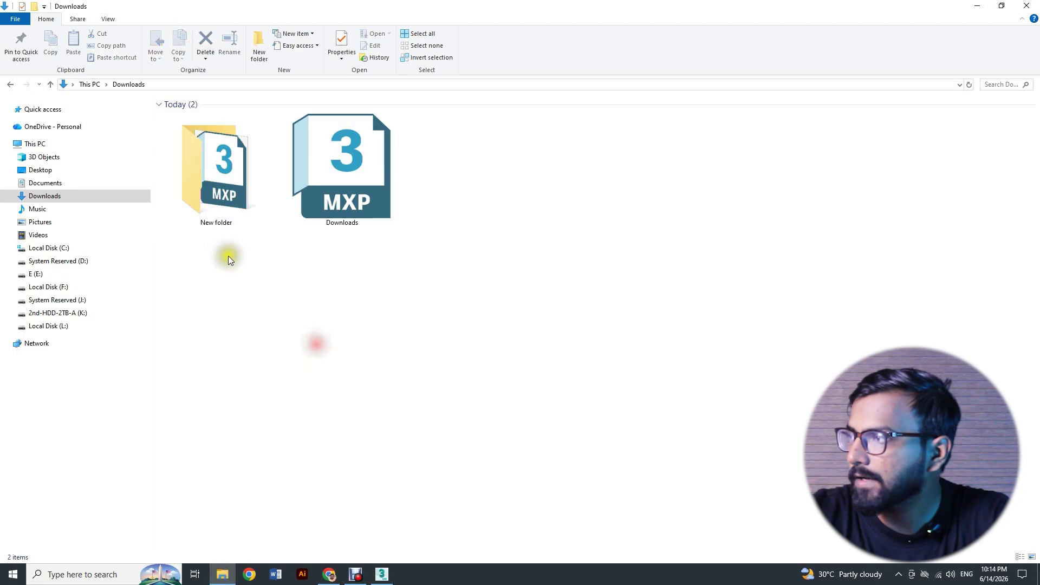
pyautogui.doubleClick(215, 161)
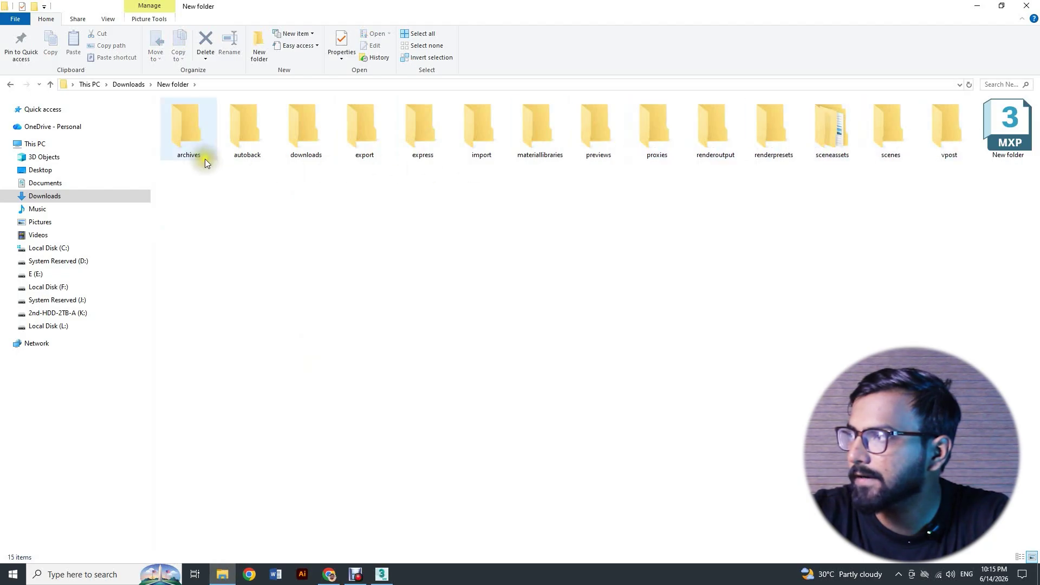
# - Examine the project subfolders in New folder one after another, from archives through to vpost
pyautogui.click(180, 139)
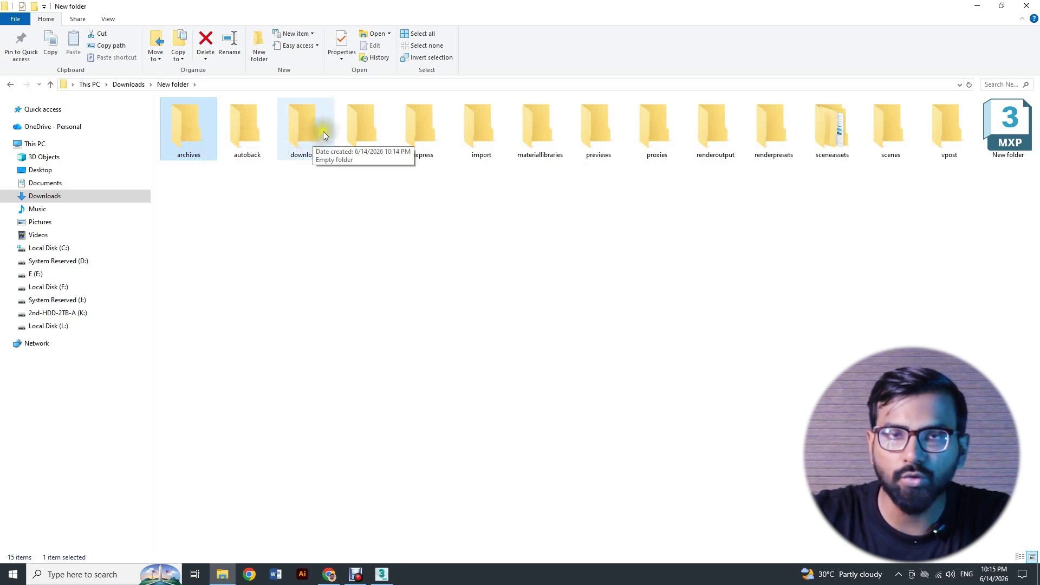
pyautogui.click(238, 133)
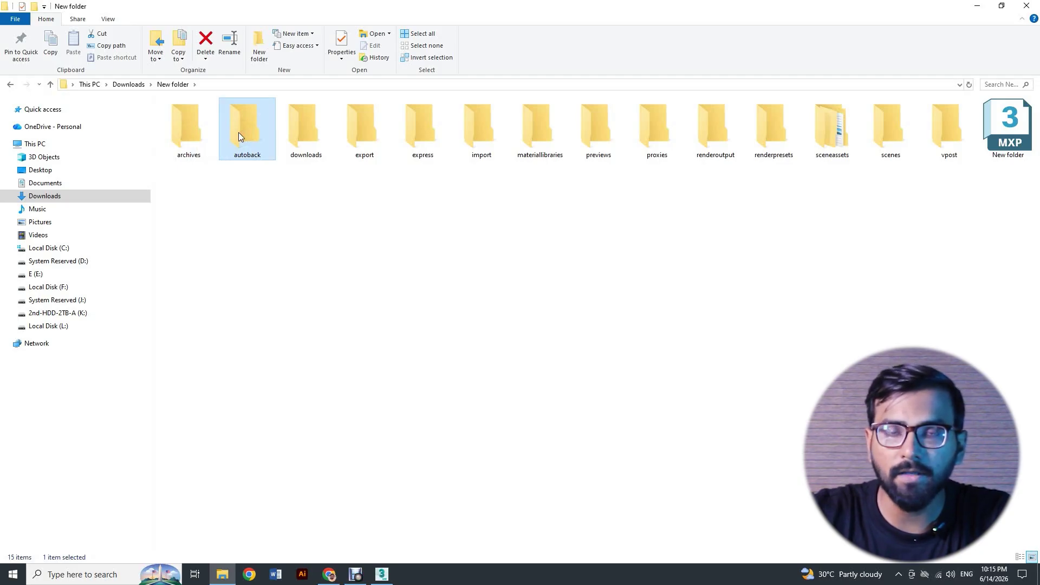
pyautogui.click(294, 139)
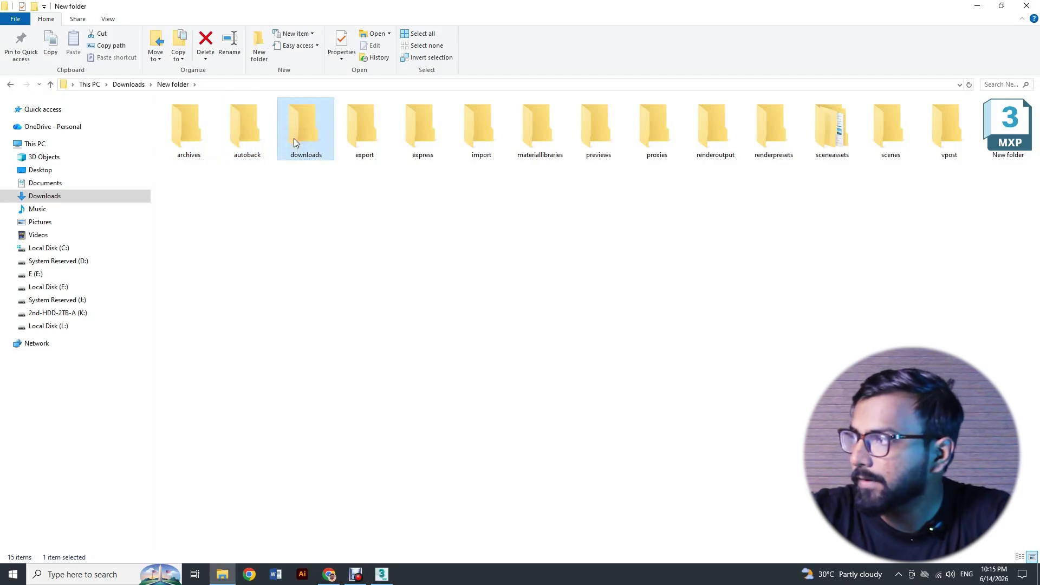
pyautogui.click(363, 129)
pyautogui.click(420, 126)
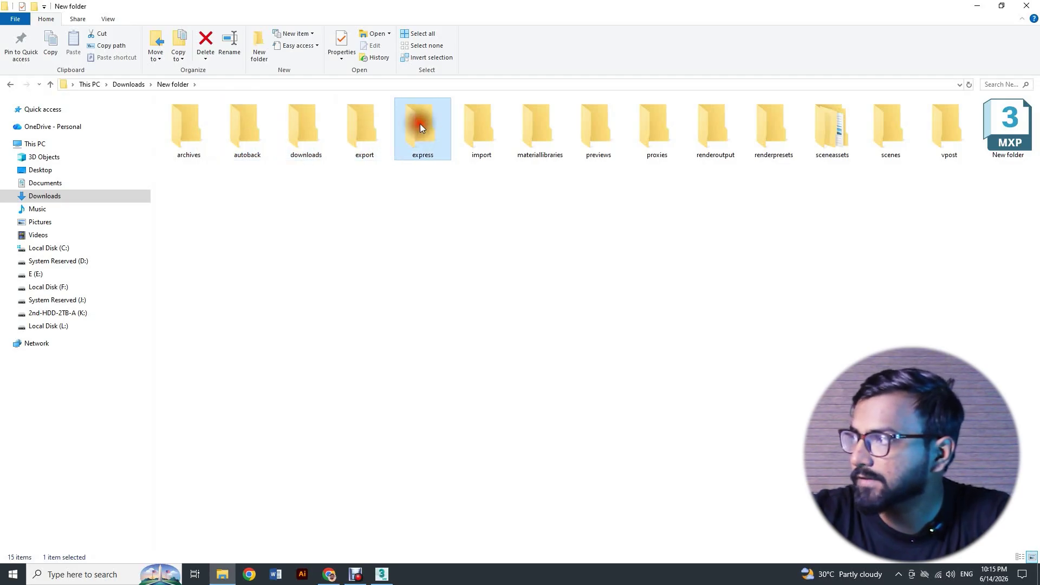
pyautogui.click(484, 125)
pyautogui.click(539, 128)
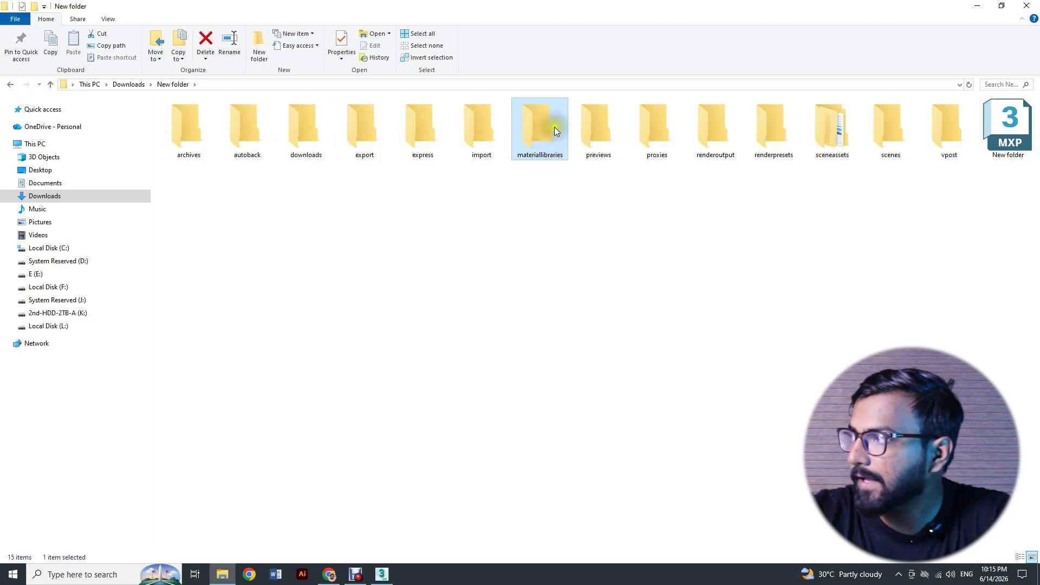
pyautogui.click(611, 133)
pyautogui.click(655, 128)
pyautogui.click(708, 131)
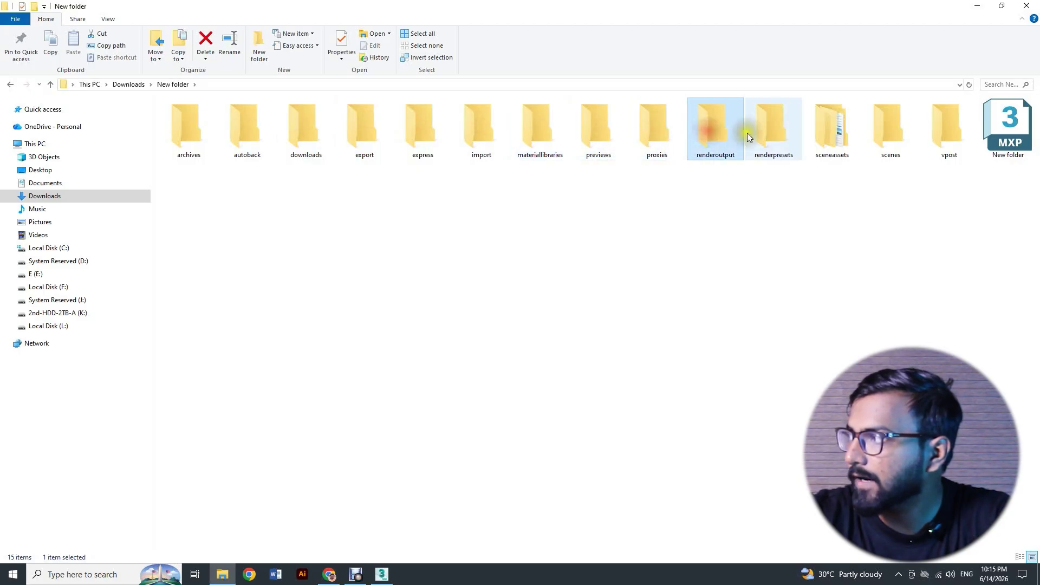
pyautogui.click(769, 129)
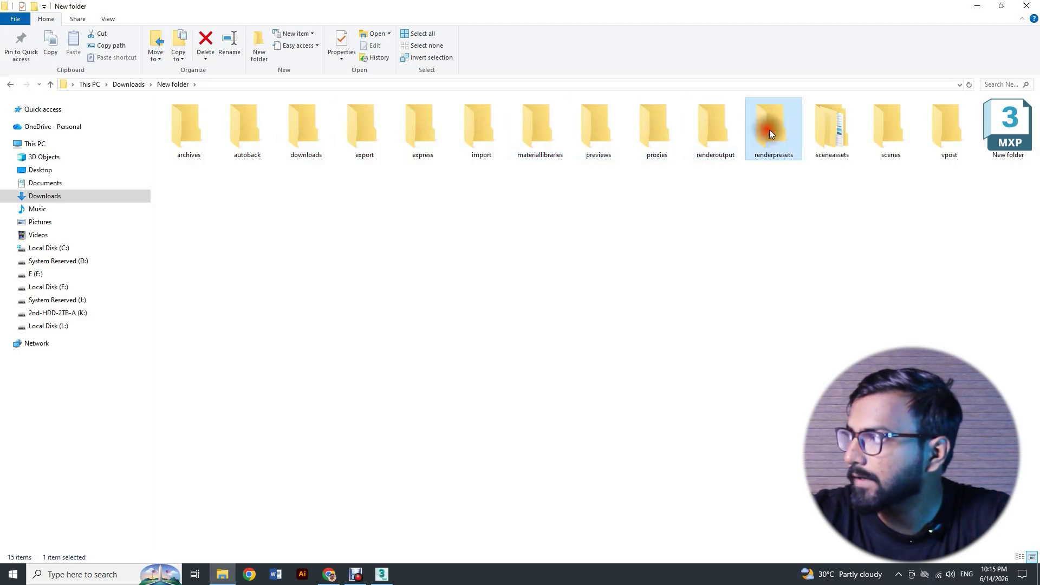
pyautogui.click(824, 128)
pyautogui.click(889, 129)
pyautogui.click(941, 133)
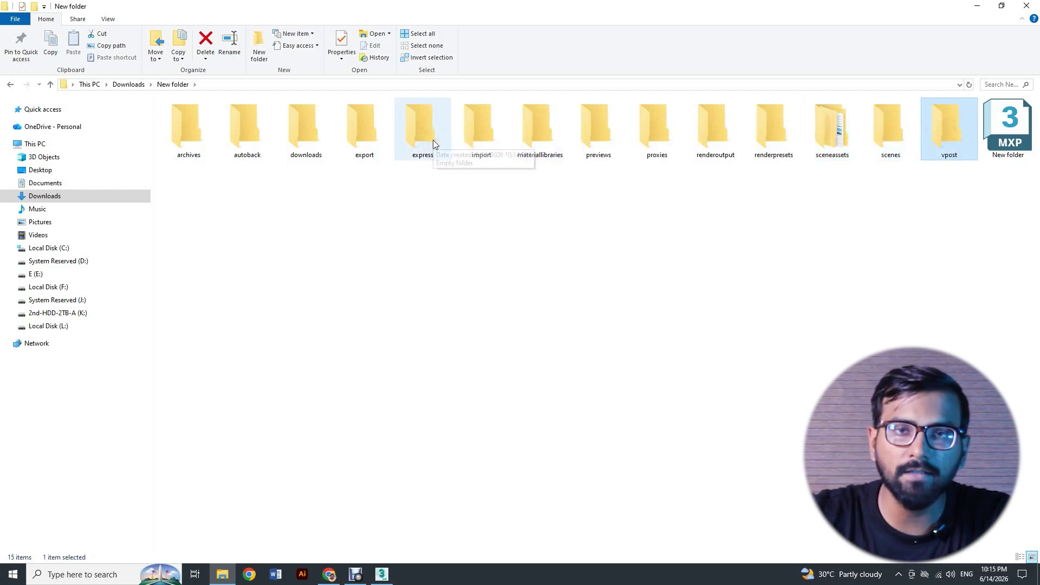
# - Switch back to 3ds Max, check the default save location and its parent folders, and close the save dialog without saving
pyautogui.click(382, 574)
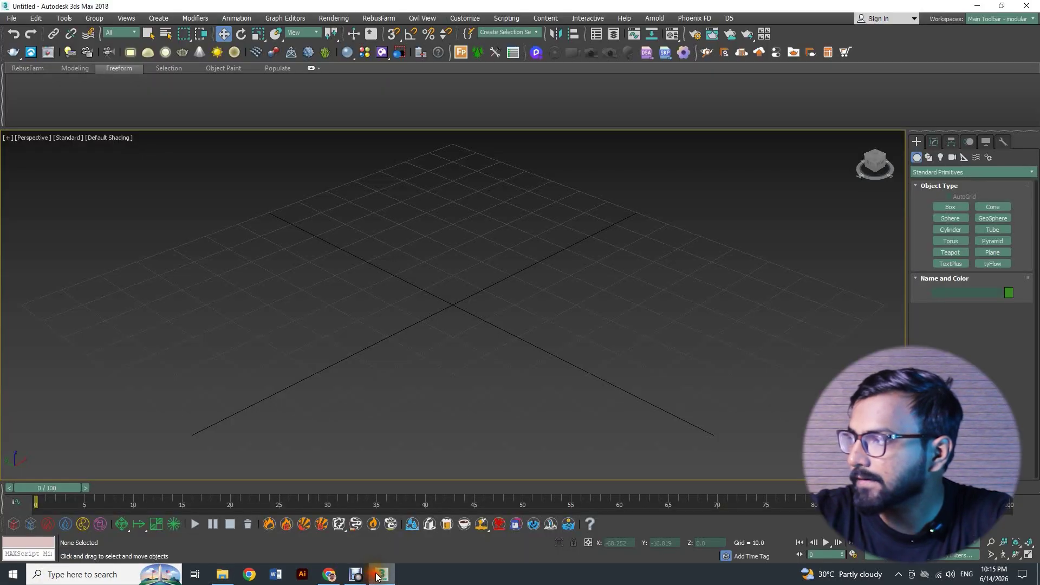
pyautogui.click(11, 18)
pyautogui.click(20, 103)
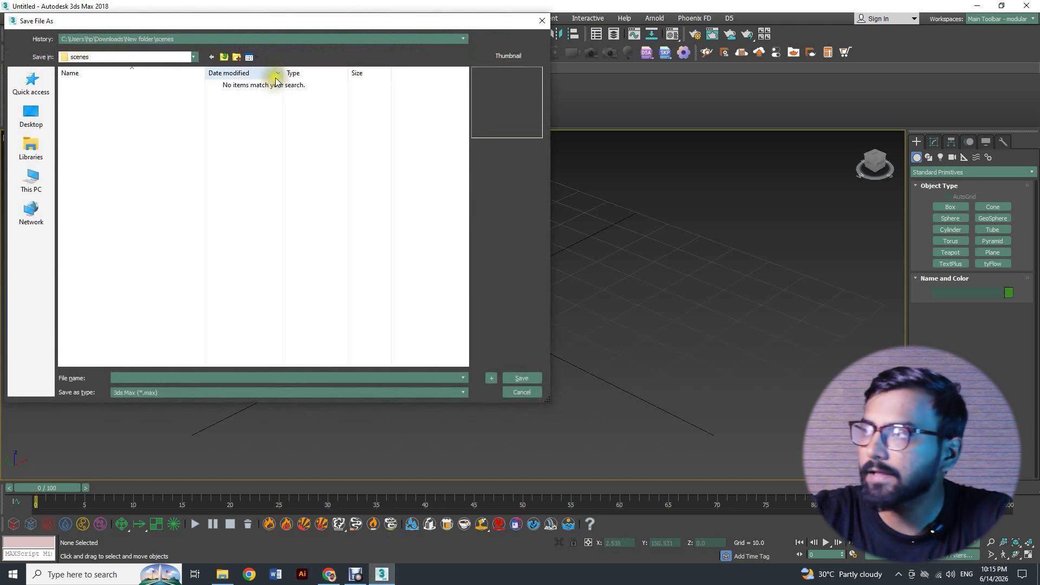
pyautogui.click(224, 57)
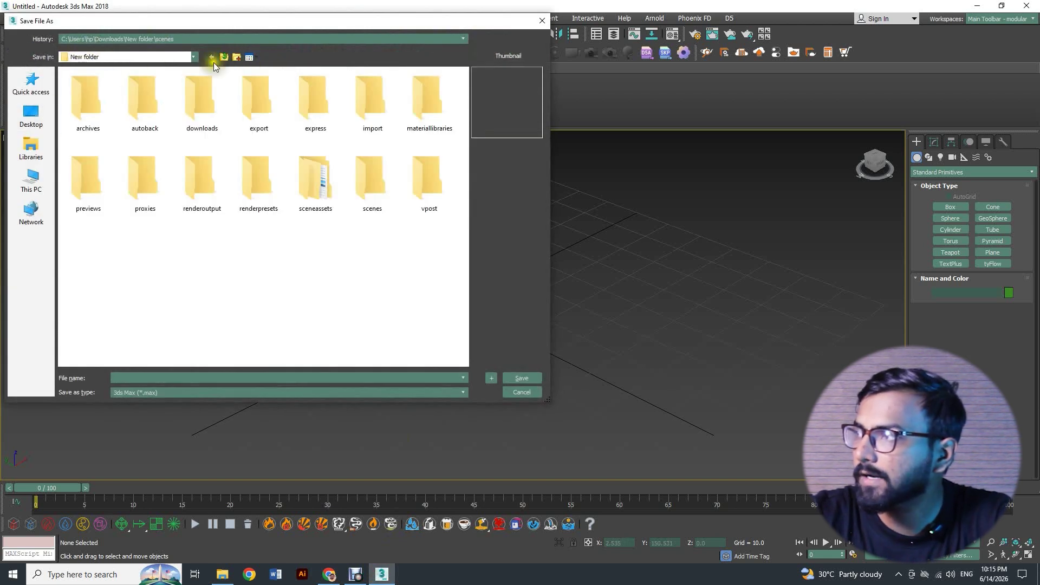
pyautogui.click(224, 57)
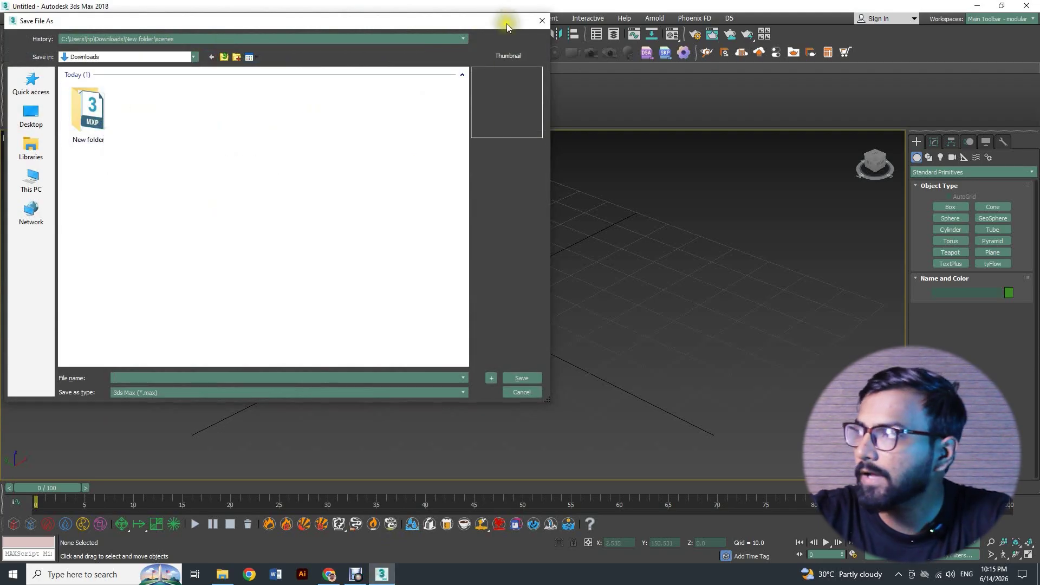
pyautogui.click(542, 21)
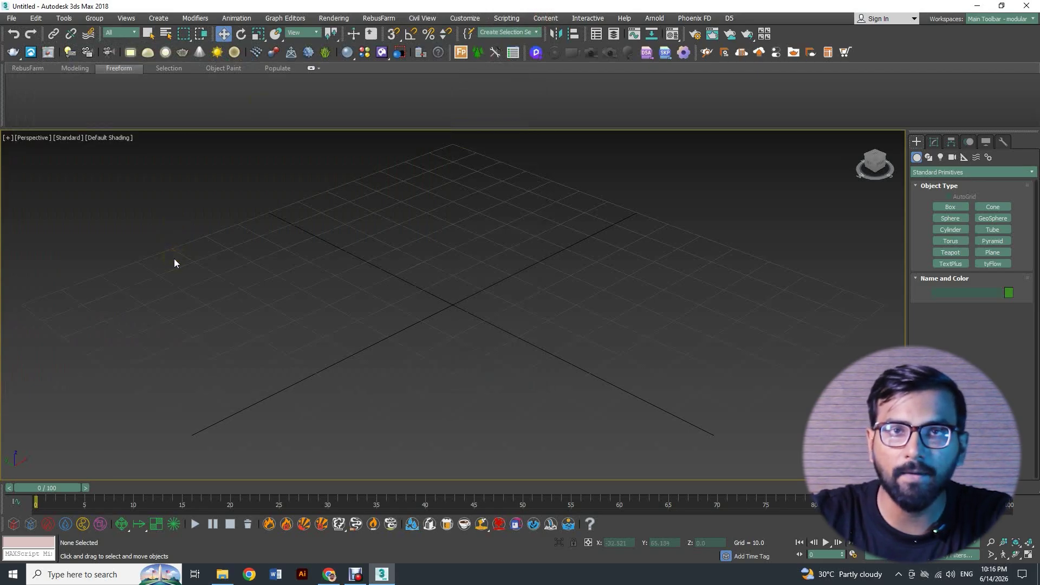
# - Check the default location for exported files and its parent folders, and close the export dialog without exporting
pyautogui.click(10, 18)
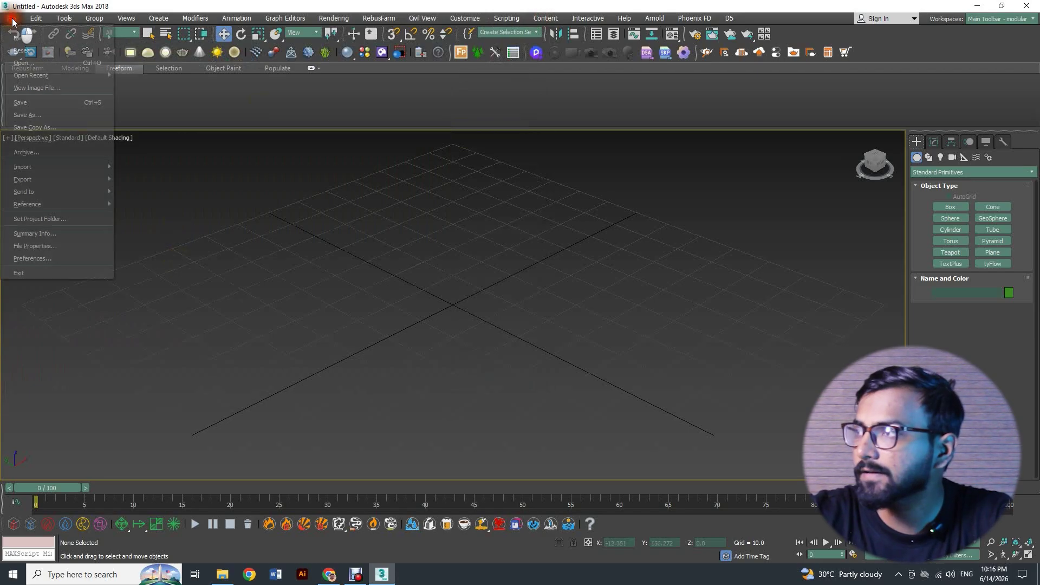
pyautogui.moveTo(35, 175)
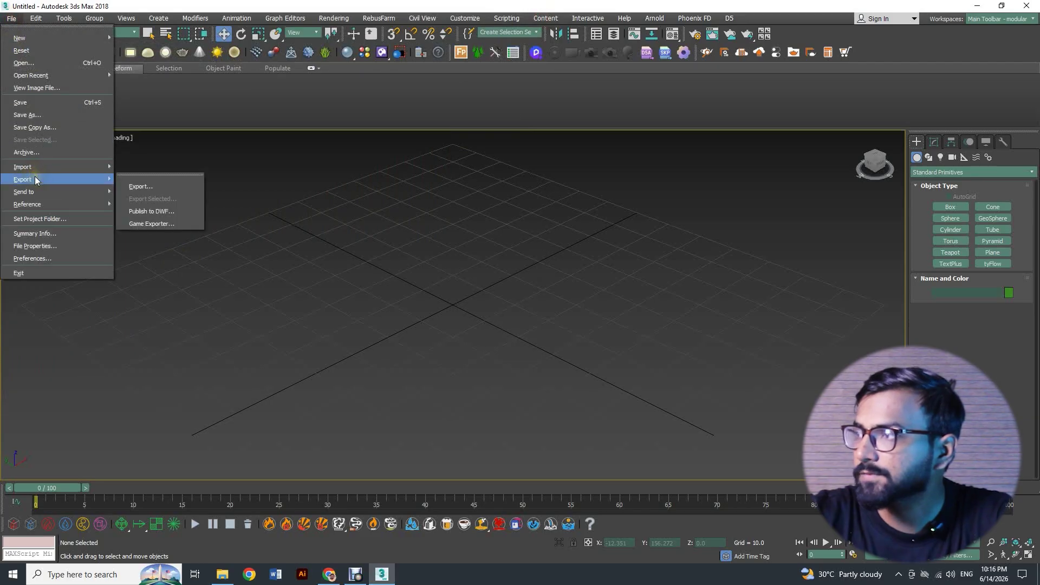
pyautogui.click(139, 186)
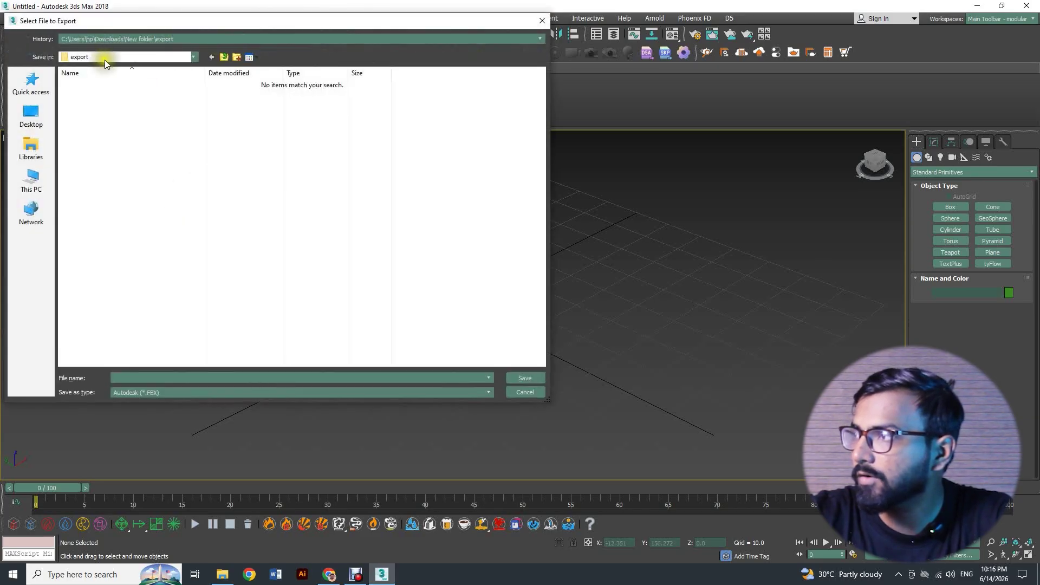
pyautogui.click(223, 57)
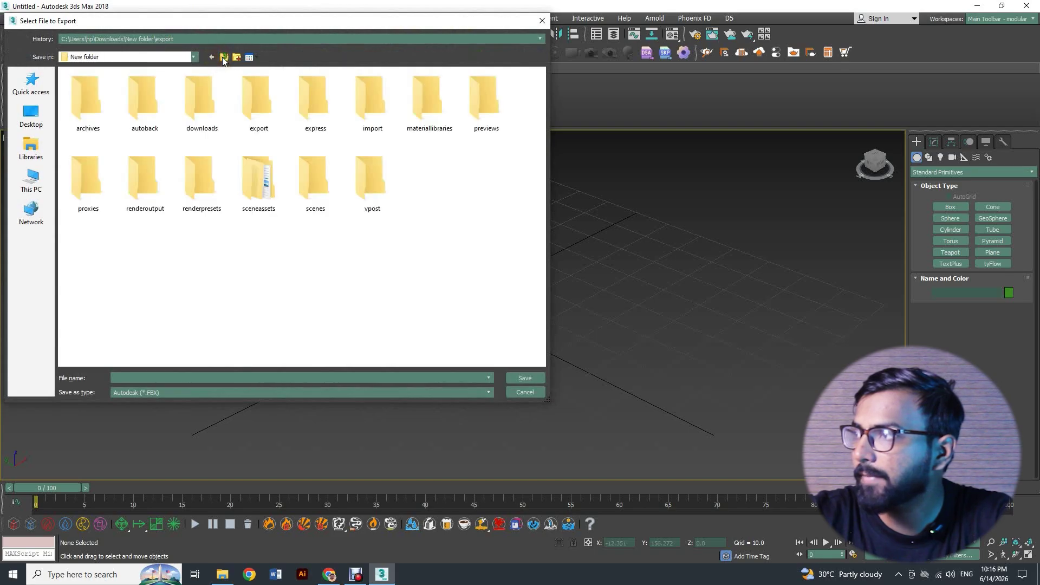
pyautogui.click(224, 57)
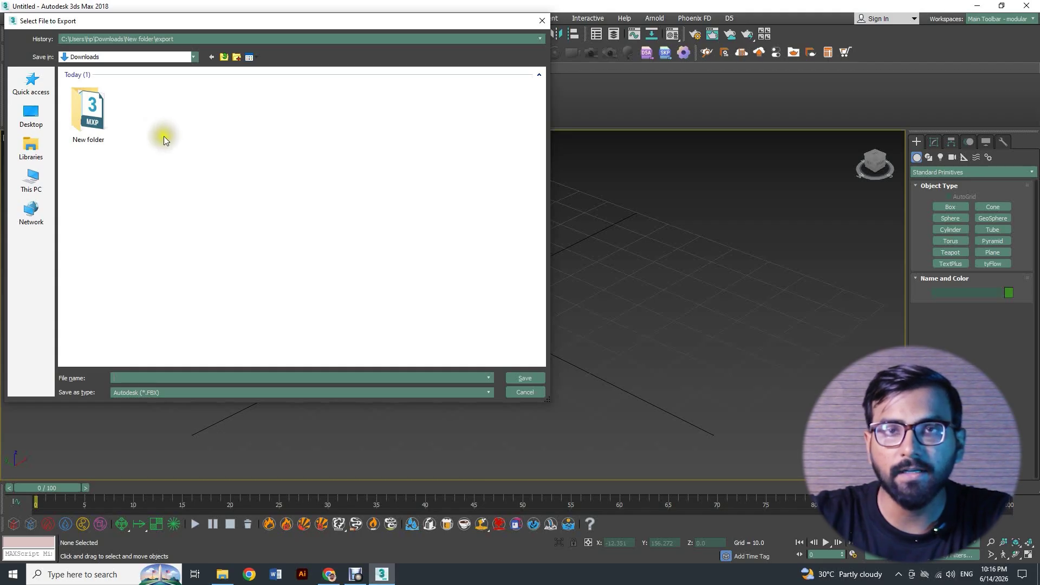
pyautogui.click(541, 22)
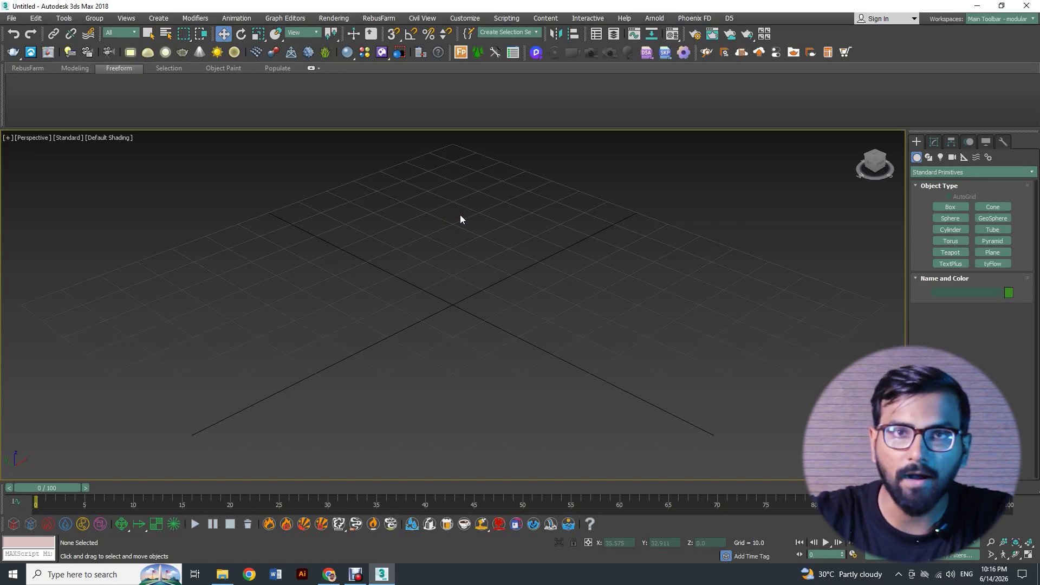
# - Create two similar boxes beside each other on the grid, the first about 18 units long
pyautogui.click(943, 207)
pyautogui.keyDown('alt'); pyautogui.moveTo(399, 258); pyautogui.dragTo(426, 291, button='middle'); pyautogui.keyUp('alt')
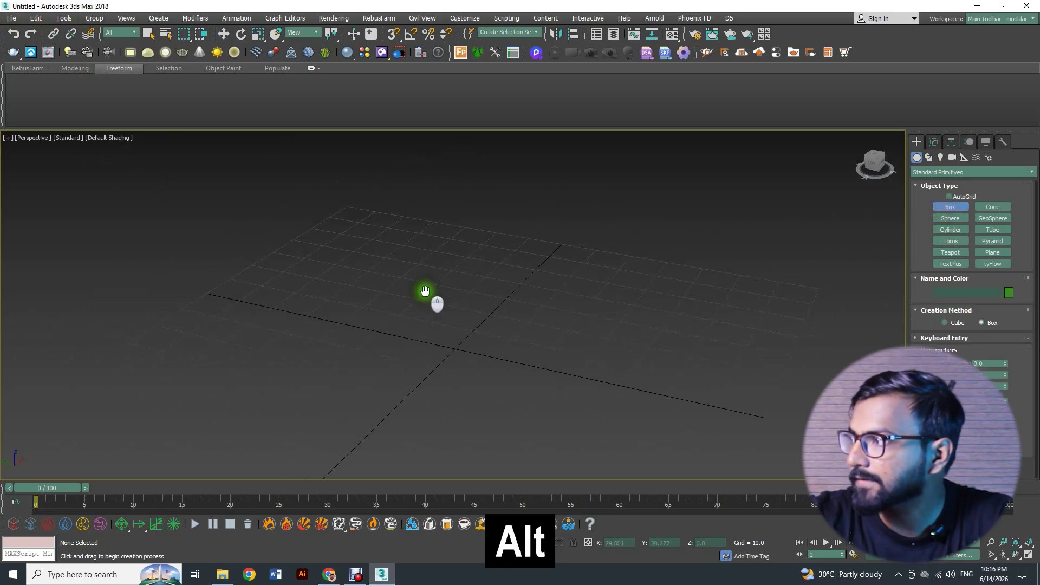
pyautogui.moveTo(352, 251); pyautogui.dragTo(380, 291)
pyautogui.click(413, 262)
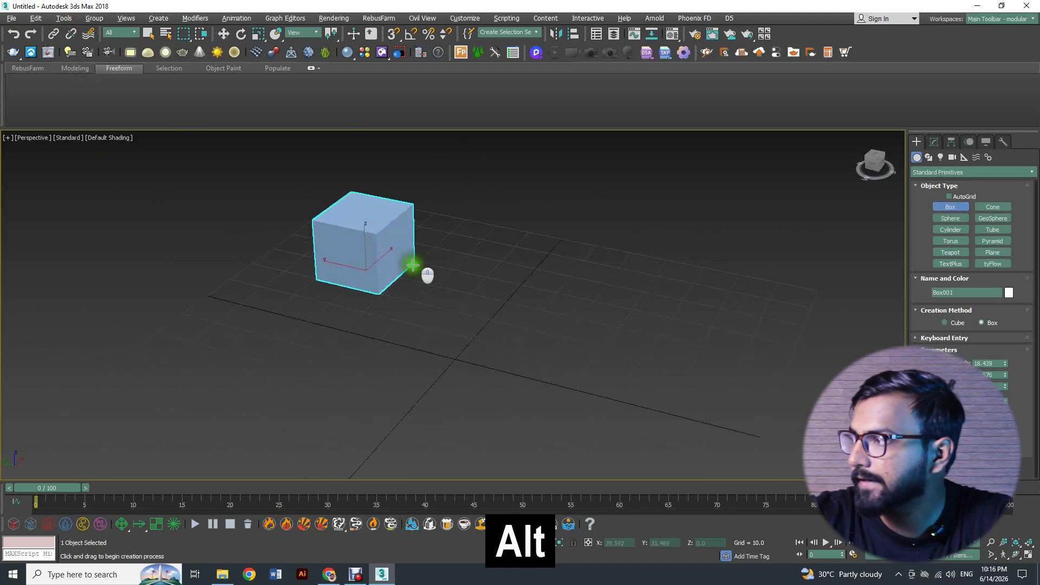
pyautogui.keyDown('alt'); pyautogui.moveTo(413, 262); pyautogui.dragTo(413, 271, button='middle'); pyautogui.keyUp('alt')
pyautogui.moveTo(437, 253); pyautogui.dragTo(476, 314)
pyautogui.click(476, 271)
# - Create two more boxes, about 20 and 21 units long, in front of the first pair to complete a two-by-two arrangement
pyautogui.moveTo(286, 291); pyautogui.dragTo(321, 378)
pyautogui.click(301, 306)
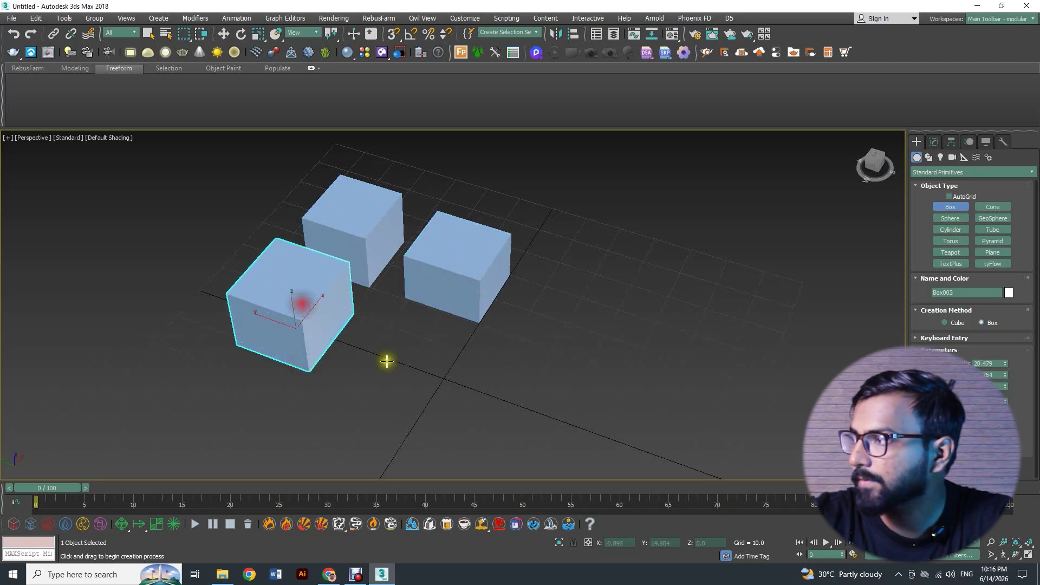
pyautogui.moveTo(387, 331); pyautogui.dragTo(420, 411)
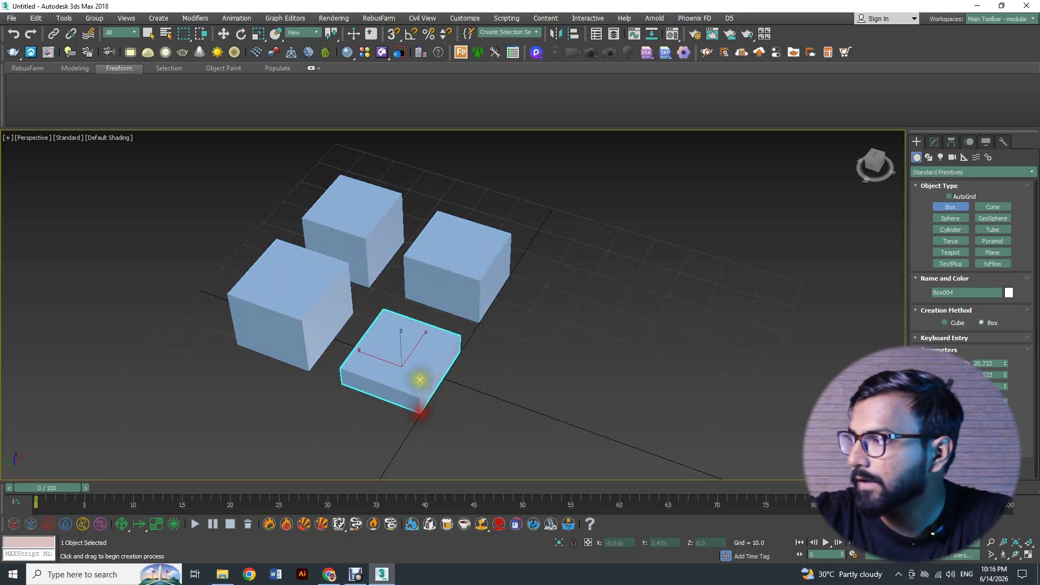
pyautogui.click(418, 349)
pyautogui.press('w')
# - Select all four boxes together, move them along the Y axis to the opposite side of the grid, and deselect them
pyautogui.keyDown('alt'); pyautogui.moveTo(469, 360); pyautogui.dragTo(407, 331, button='middle'); pyautogui.keyUp('alt')
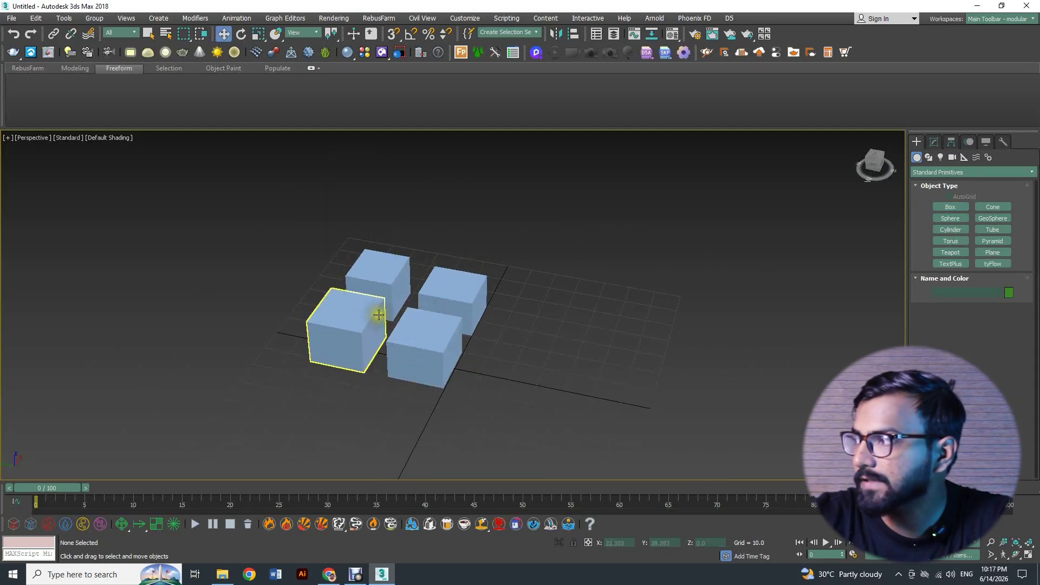
pyautogui.moveTo(580, 367); pyautogui.dragTo(554, 320, button='middle')
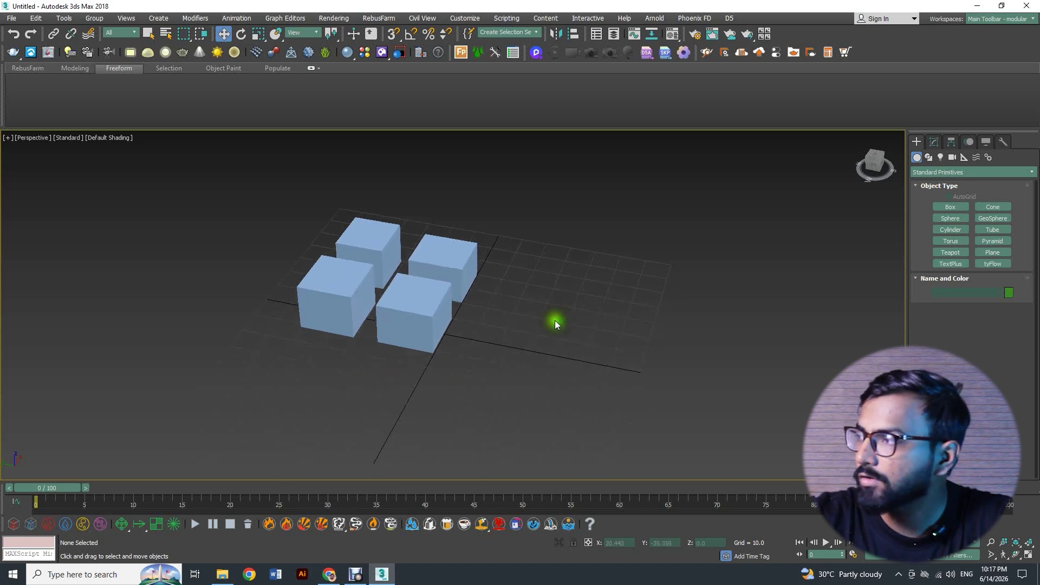
pyautogui.moveTo(314, 316); pyautogui.dragTo(305, 337)
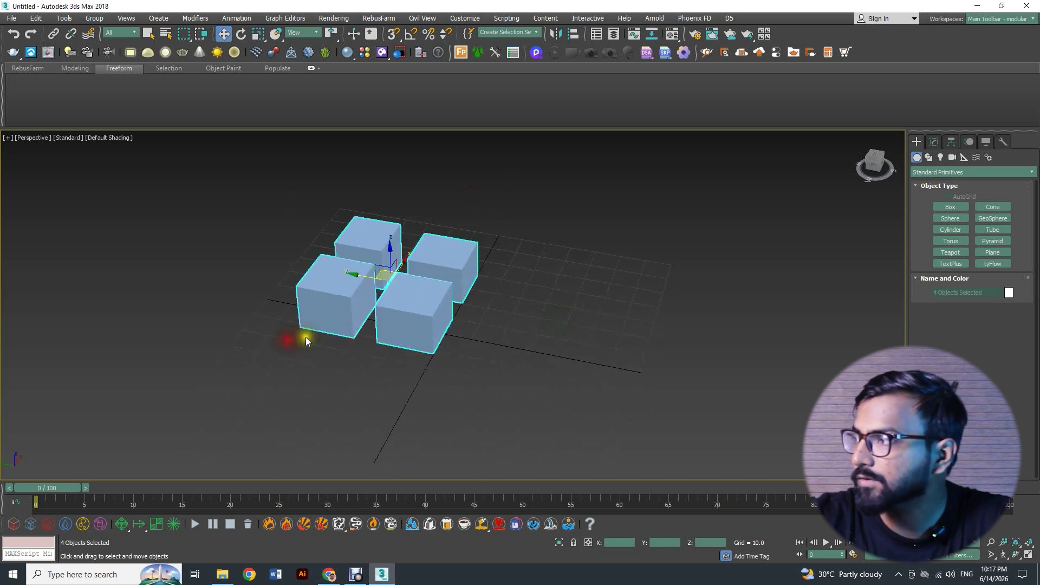
pyautogui.moveTo(367, 274); pyautogui.dragTo(563, 304)
pyautogui.click(408, 335)
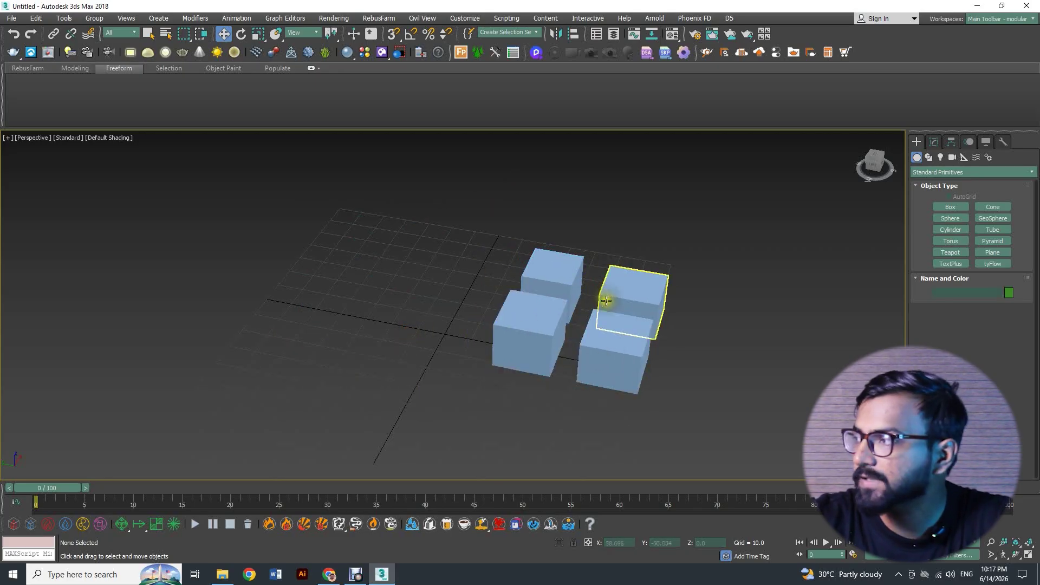
# - Select the four boxes one by one so that all of them are in a single selection
pyautogui.keyDown('ctrl'); pyautogui.click(540, 302); pyautogui.keyUp('ctrl')
pyautogui.keyDown('ctrl'); pyautogui.click(534, 315); pyautogui.keyUp('ctrl')
pyautogui.keyDown('ctrl'); pyautogui.click(612, 350); pyautogui.keyUp('ctrl')
pyautogui.keyDown('ctrl'); pyautogui.click(642, 306); pyautogui.keyUp('ctrl')
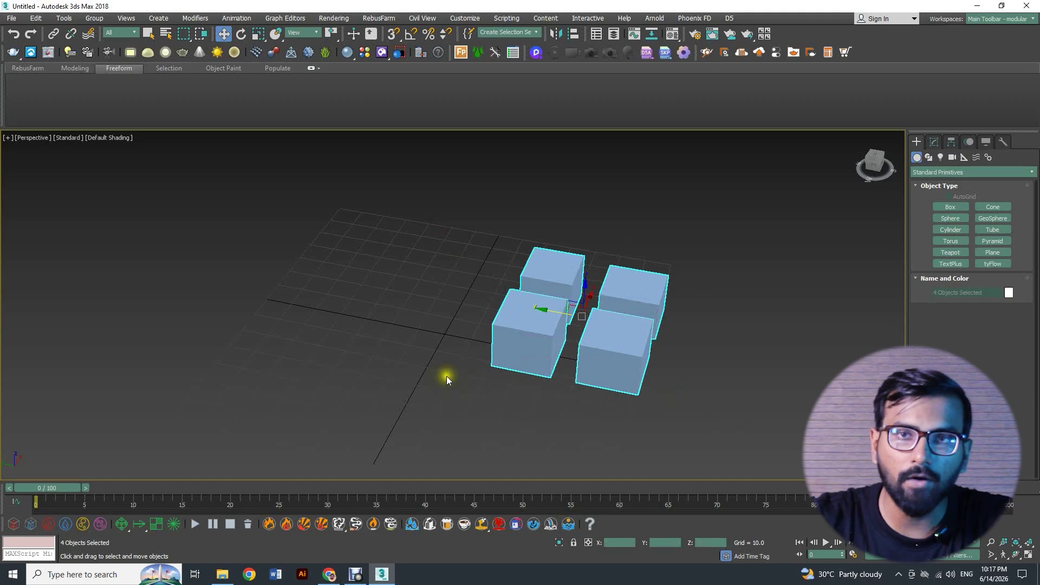
# - Select all four boxes together and group them under the name Group 1
pyautogui.click(462, 361)
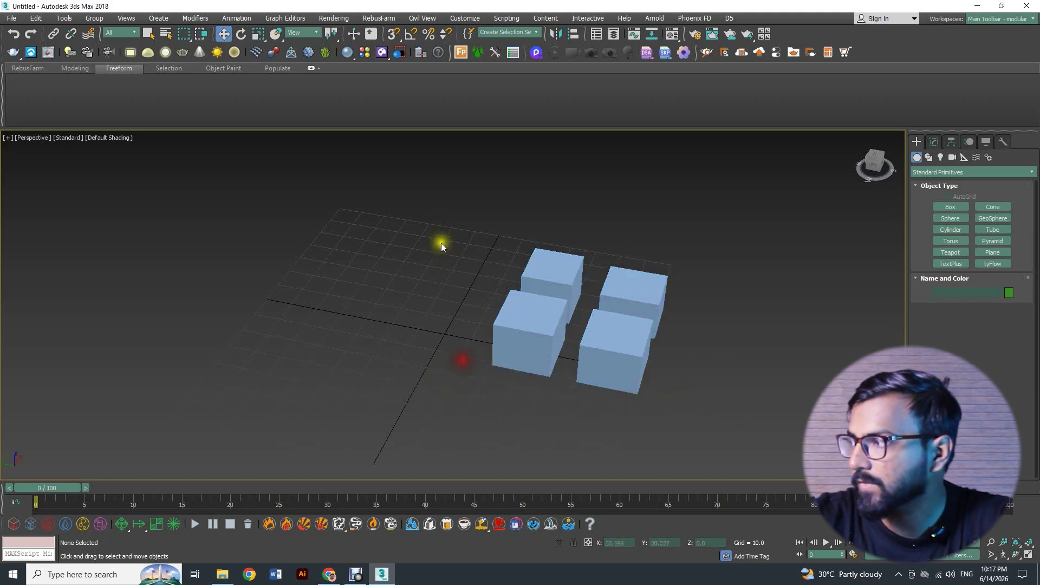
pyautogui.moveTo(725, 410); pyautogui.dragTo(728, 412)
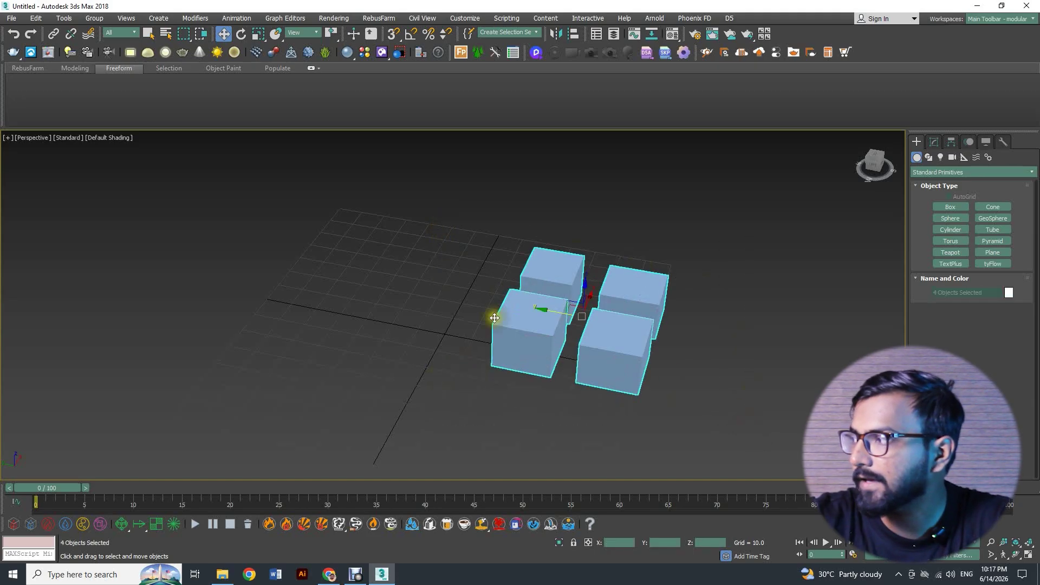
pyautogui.click(487, 266)
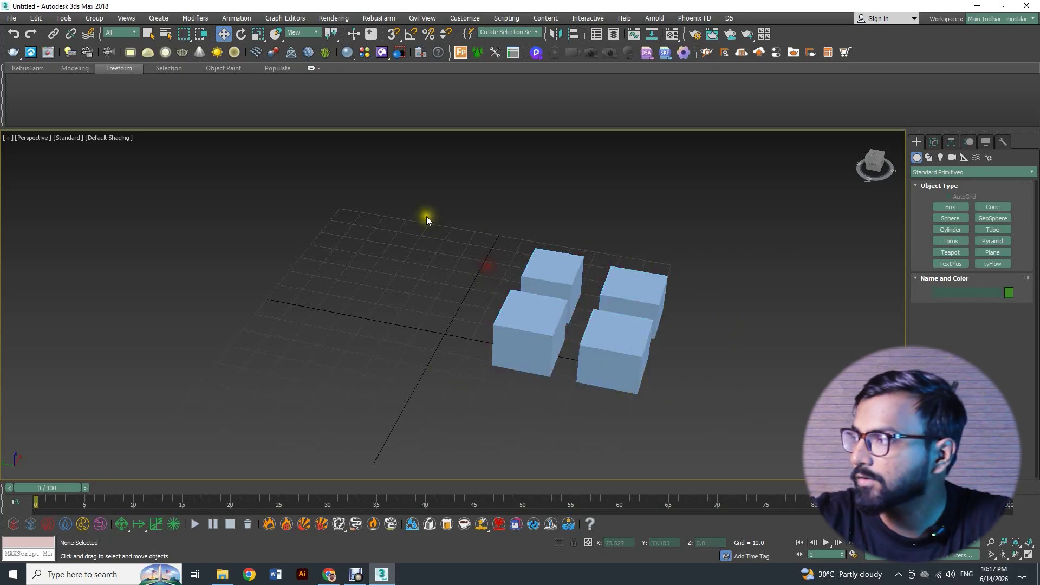
pyautogui.moveTo(699, 385); pyautogui.dragTo(704, 387)
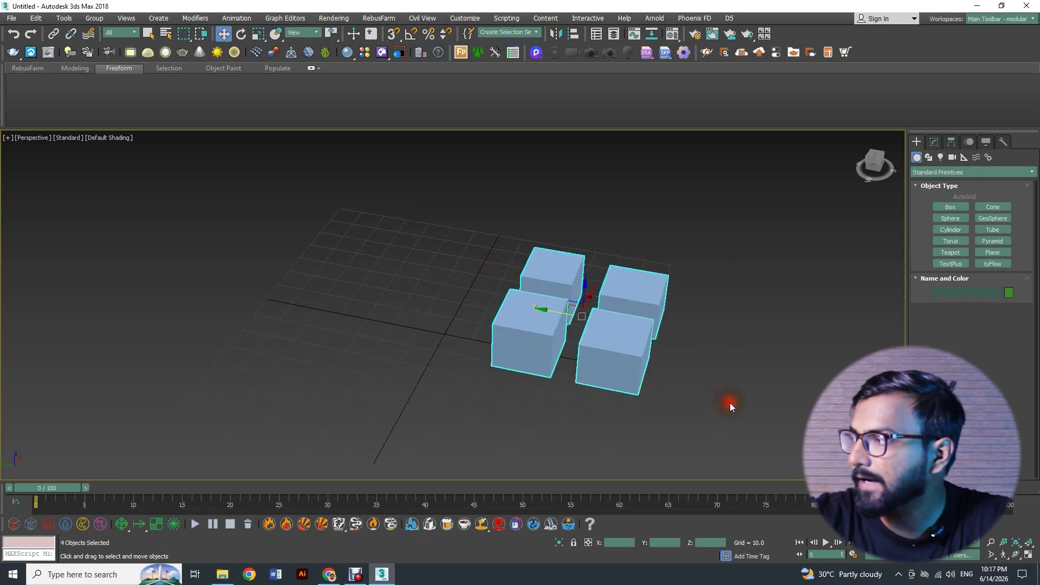
pyautogui.click(93, 18)
pyautogui.click(94, 39)
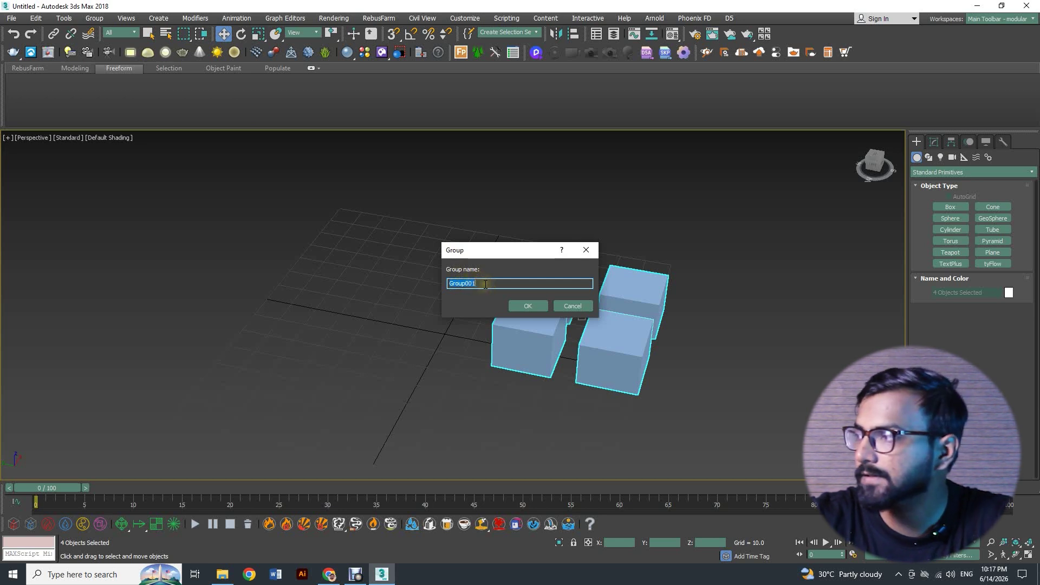
pyautogui.write('Group 1')
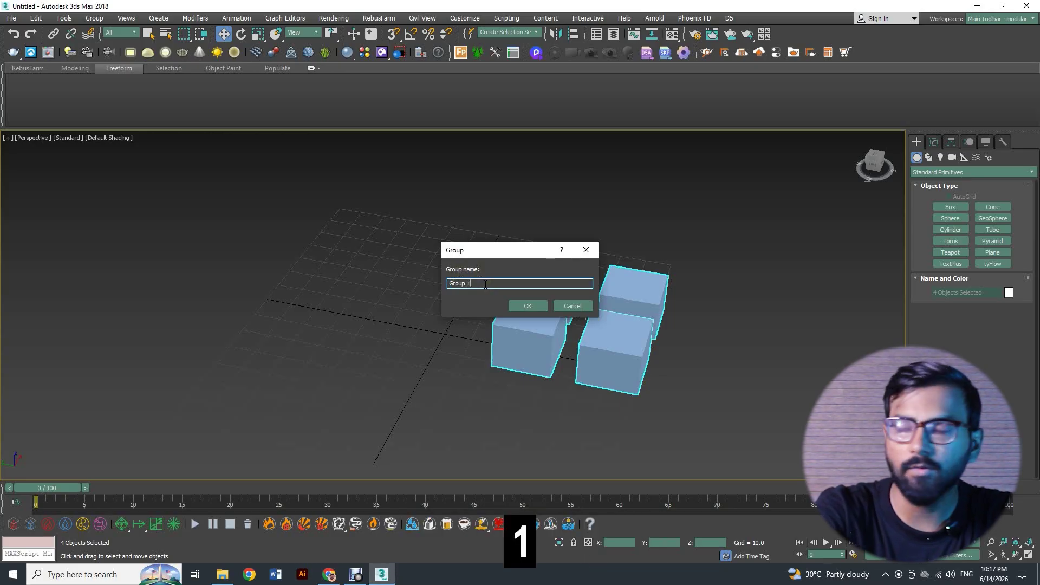
pyautogui.click(528, 306)
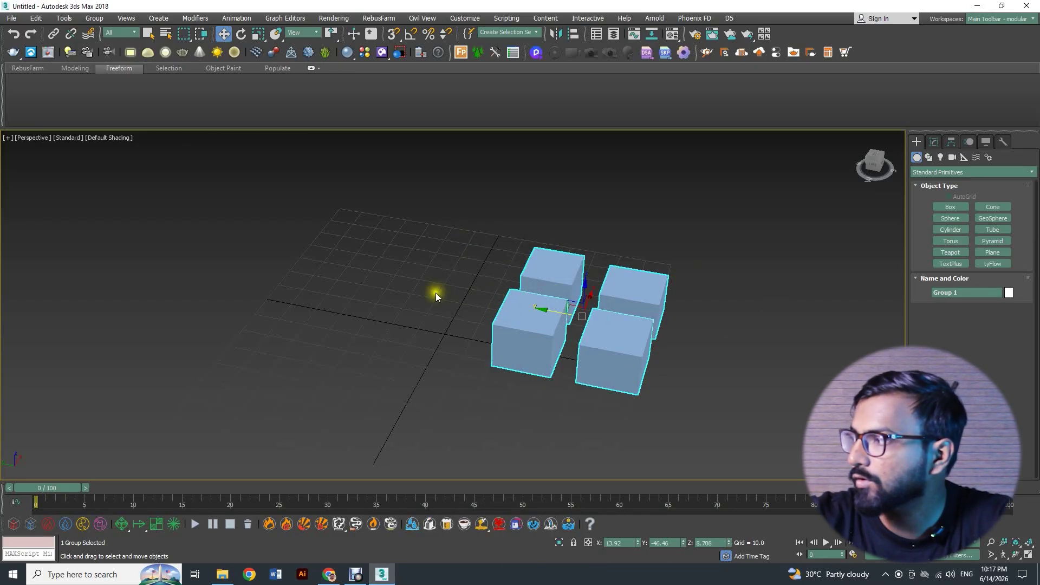
# - Try moving Group 1 by selecting it through one of its boxes, and undo the move
pyautogui.click(408, 303)
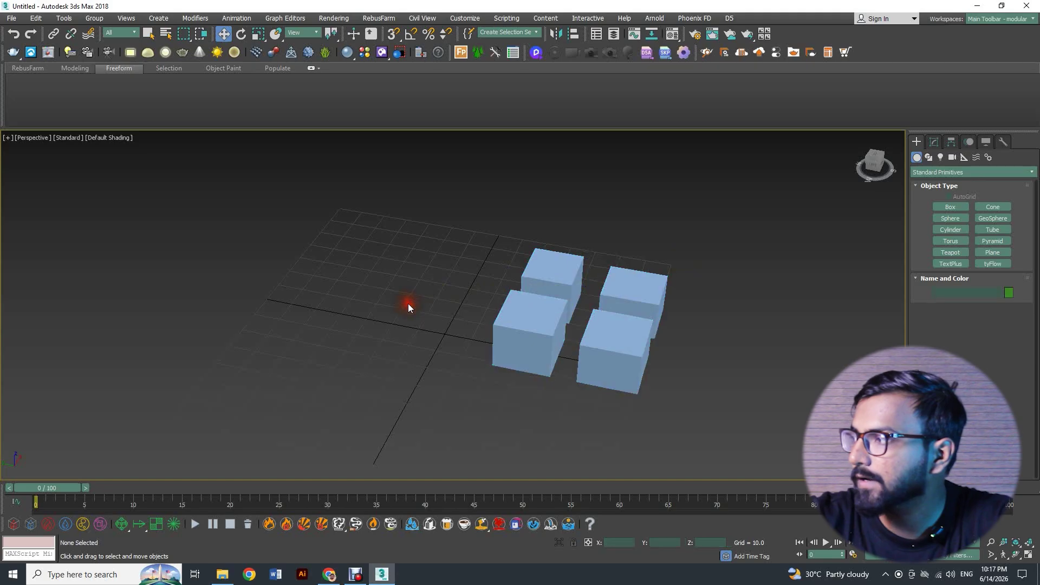
pyautogui.click(609, 333)
pyautogui.moveTo(557, 307); pyautogui.dragTo(515, 299)
pyautogui.hotkey('ctrl', 'z')
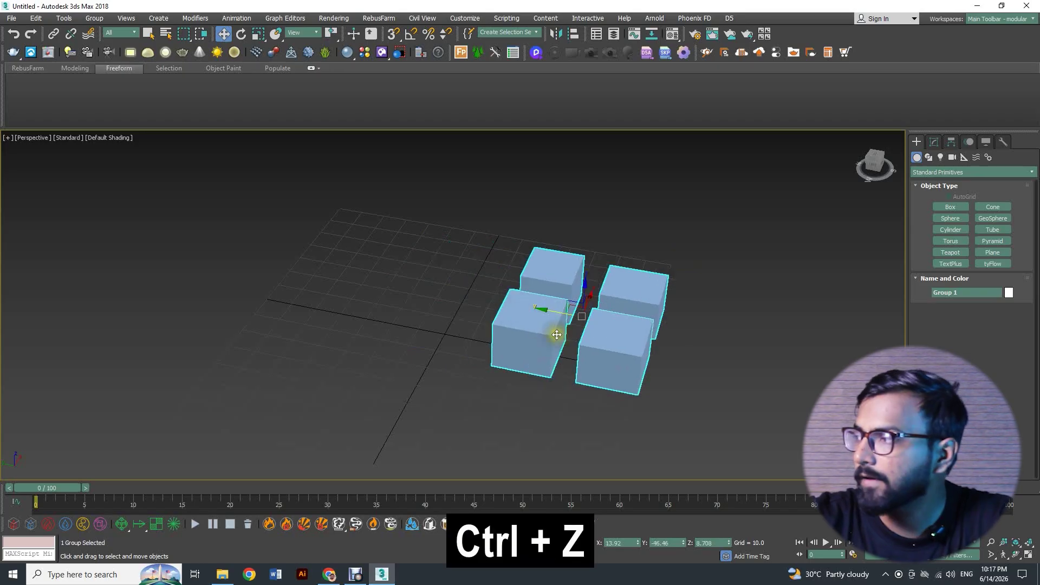
# - Reselect Group 1 and move it along the Y axis to about Y 6.4
pyautogui.click(575, 397)
pyautogui.click(544, 314)
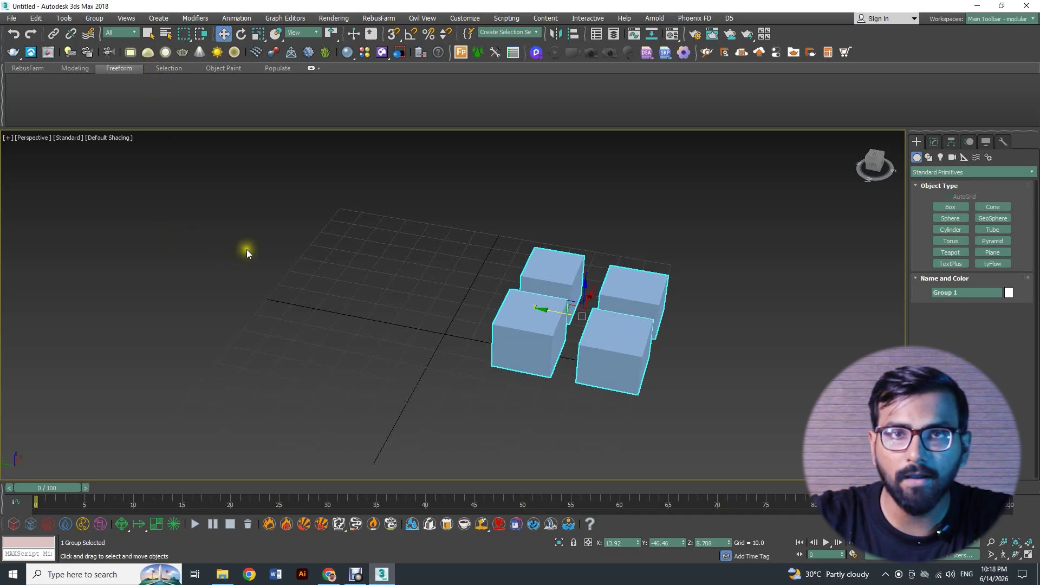
pyautogui.scroll(-2, 241, 236)
pyautogui.moveTo(383, 326); pyautogui.dragTo(442, 347, button='middle')
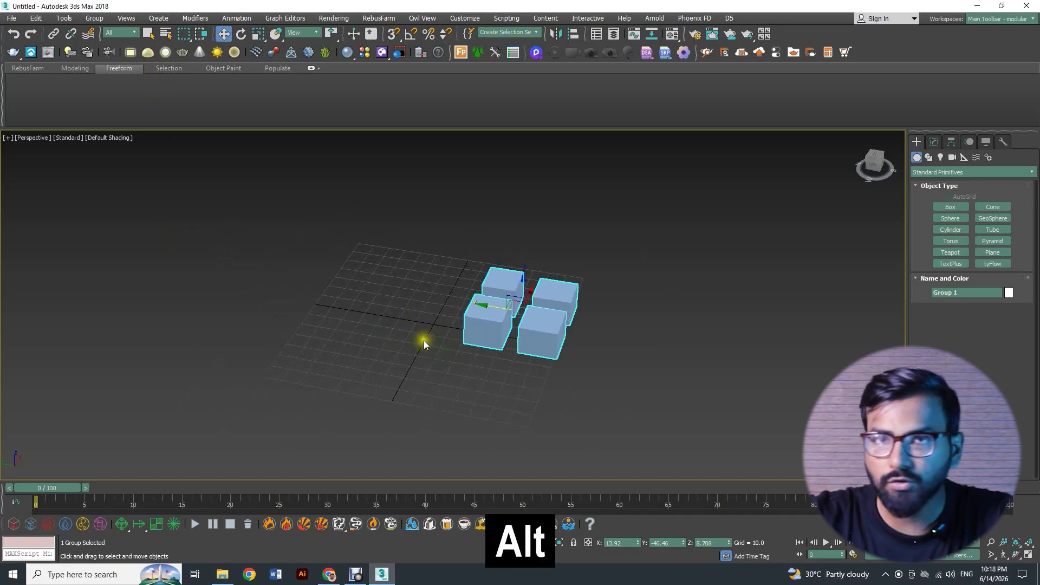
pyautogui.moveTo(494, 308); pyautogui.dragTo(429, 271)
pyautogui.scroll(2, 407, 293)
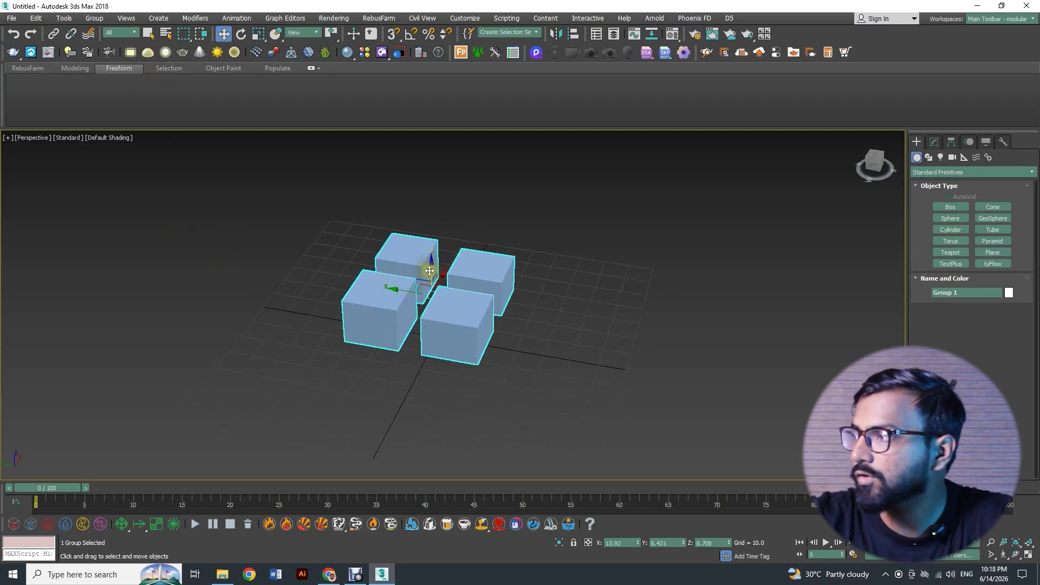
# - Deselect and reselect Group 1, ungroup it, and clear the selection of its boxes
pyautogui.click(372, 255)
pyautogui.click(378, 283)
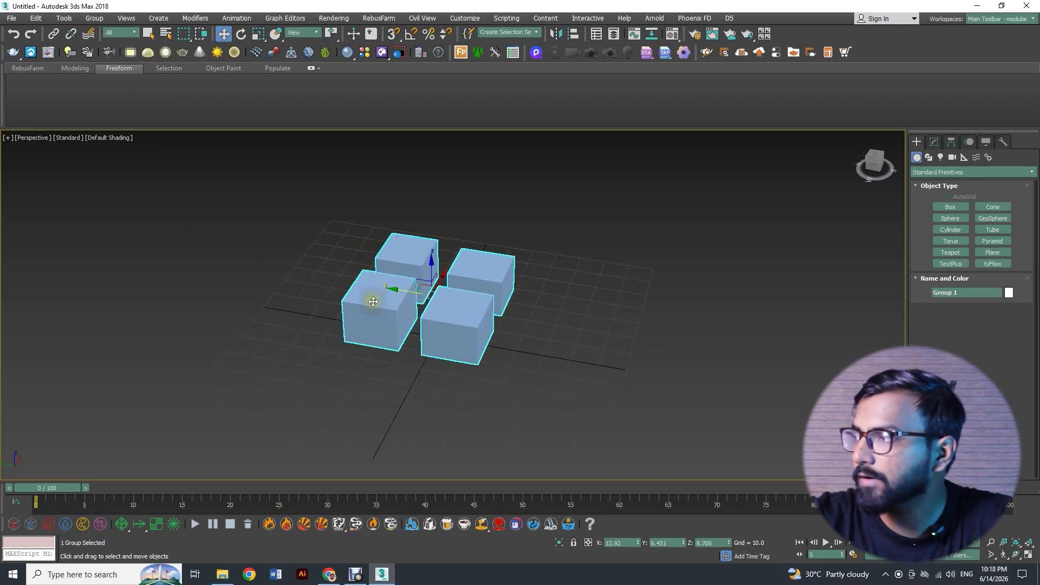
pyautogui.click(308, 250)
pyautogui.click(397, 255)
pyautogui.click(94, 18)
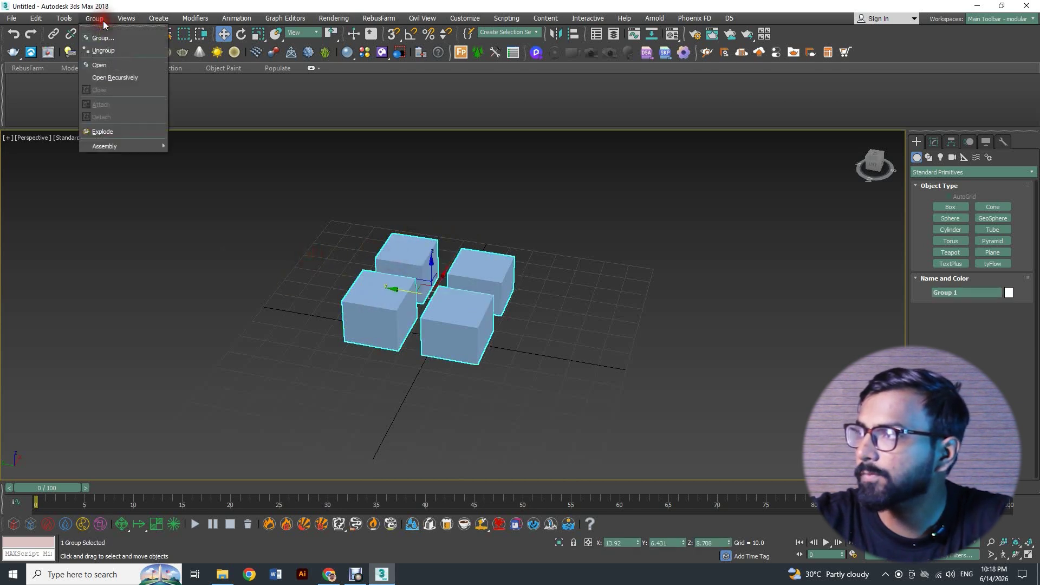
pyautogui.click(99, 51)
pyautogui.click(207, 294)
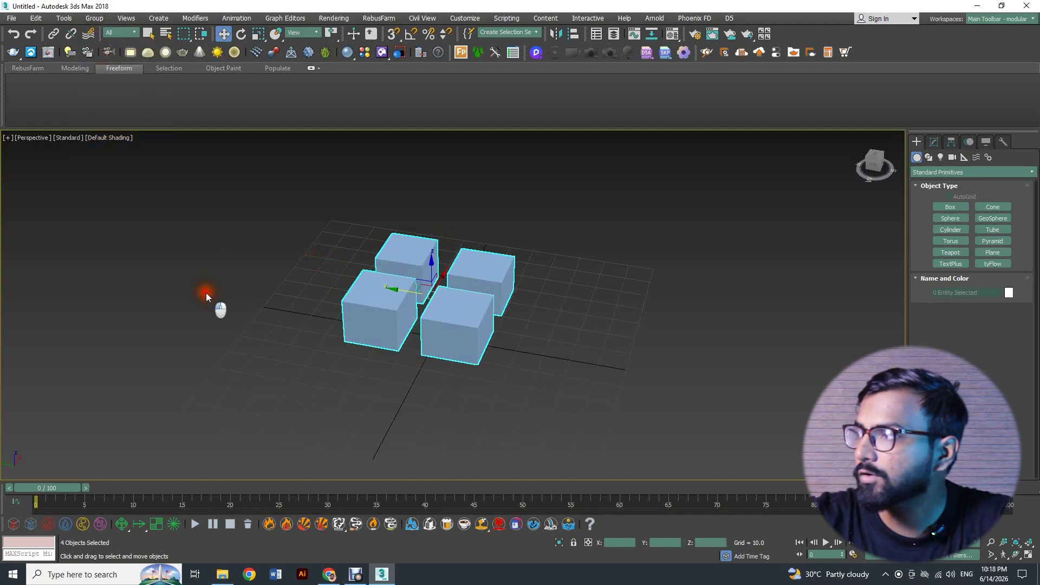
# - Select the ungrouped boxes one after another to check that each can be picked separately, and clear the selection
pyautogui.click(445, 305)
pyautogui.click(373, 299)
pyautogui.click(405, 256)
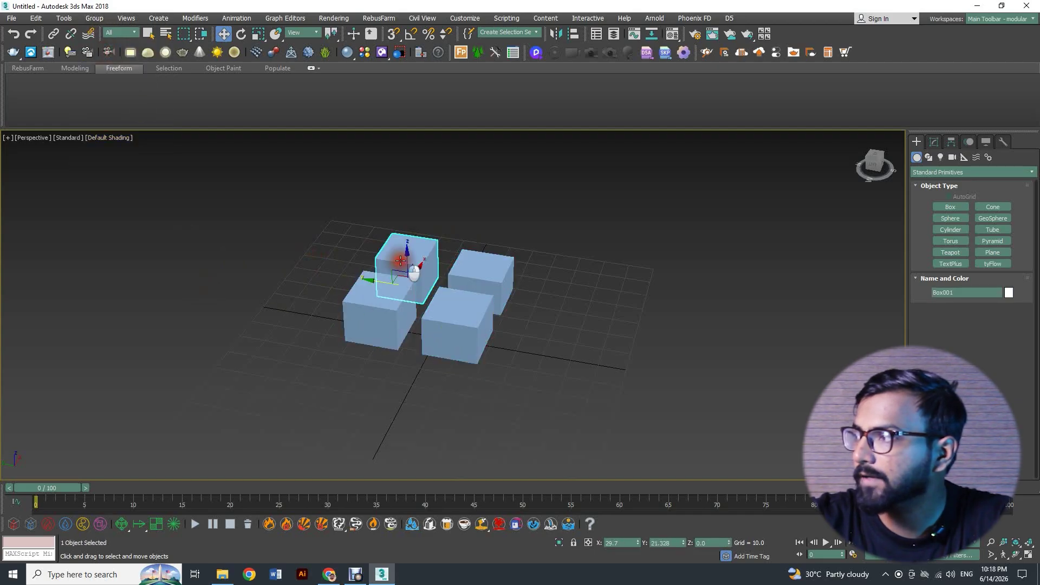
pyautogui.click(467, 278)
pyautogui.click(459, 316)
pyautogui.click(385, 293)
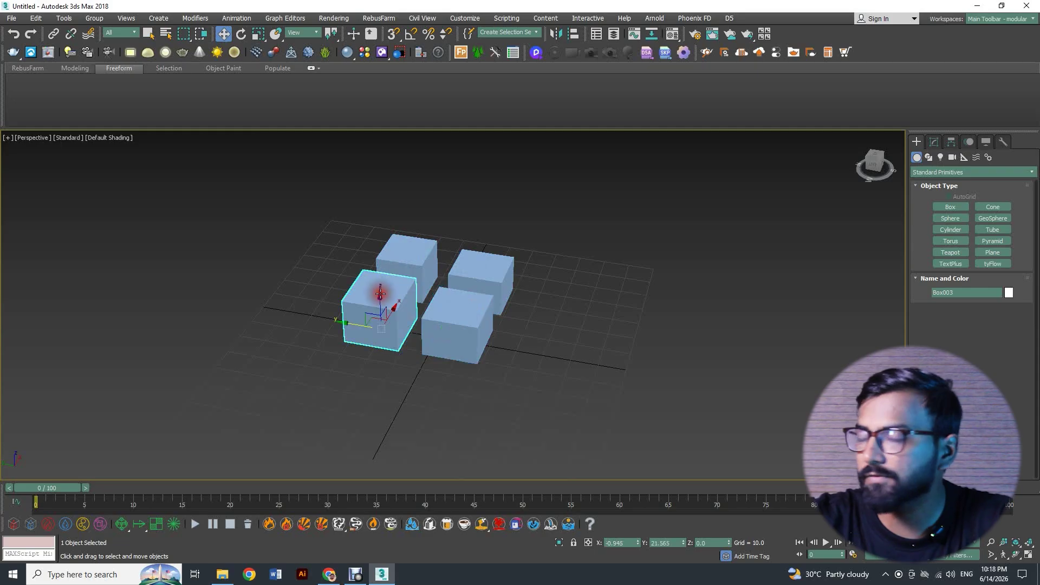
pyautogui.click(412, 252)
pyautogui.click(476, 272)
pyautogui.click(442, 334)
pyautogui.click(355, 251)
# - Select all four boxes together and group them again with the default group name
pyautogui.moveTo(286, 179); pyautogui.dragTo(543, 372)
pyautogui.click(100, 19)
pyautogui.click(103, 36)
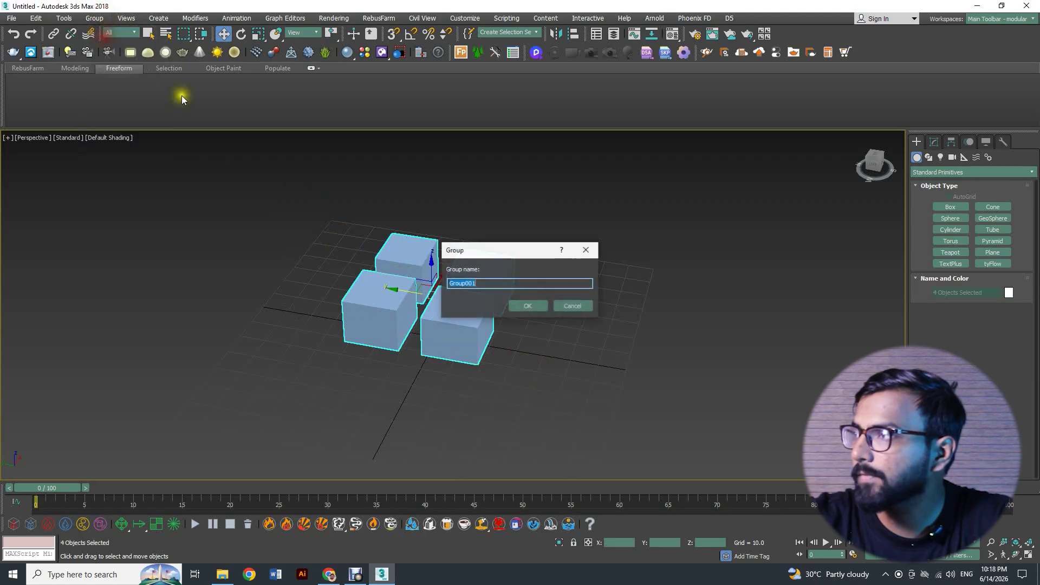
pyautogui.click(519, 305)
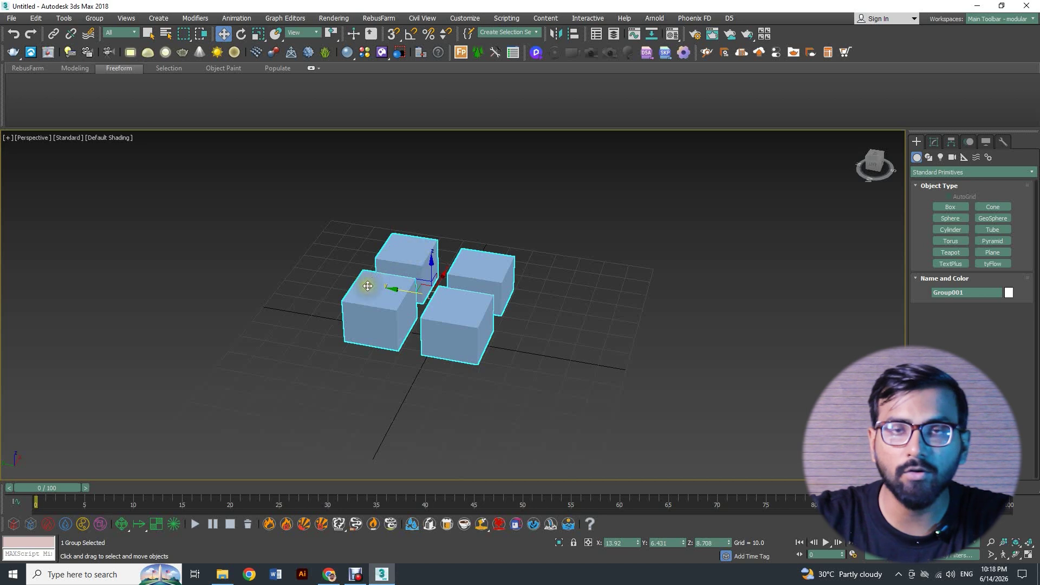
# - Open the group and move only its rear box to about X 37.9, Y 20.4
pyautogui.click(94, 18)
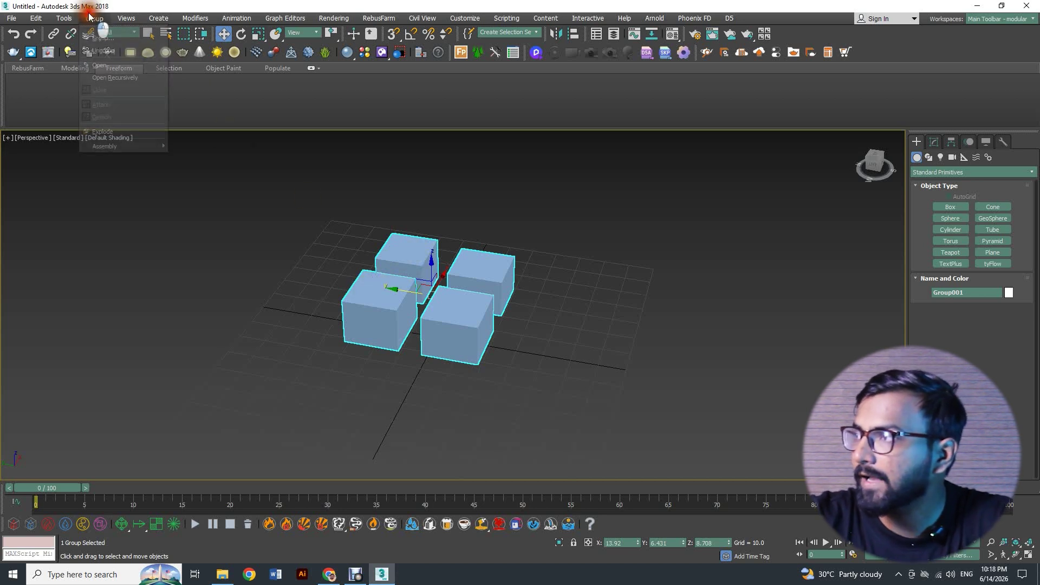
pyautogui.click(100, 65)
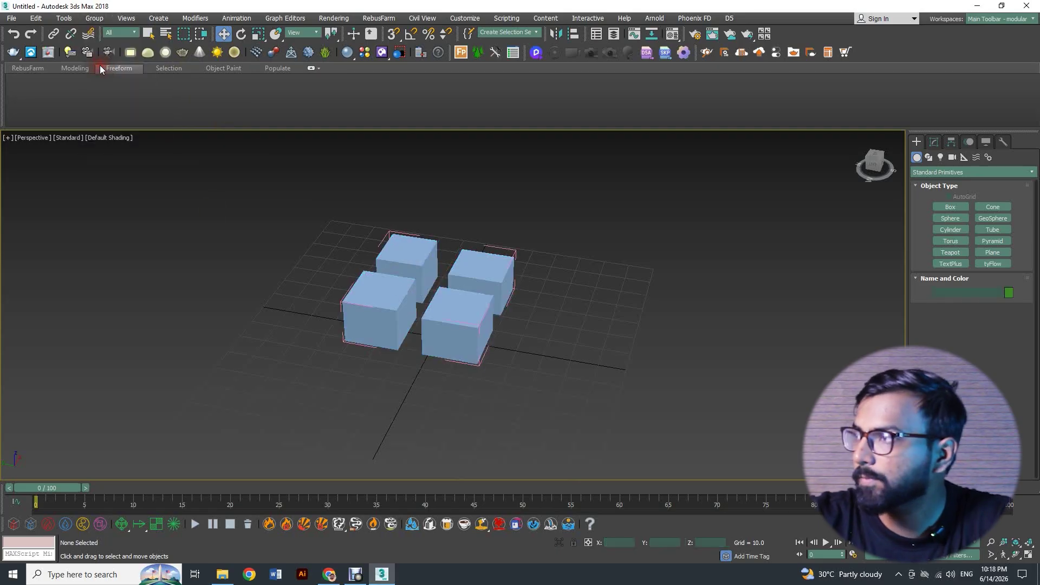
pyautogui.click(405, 248)
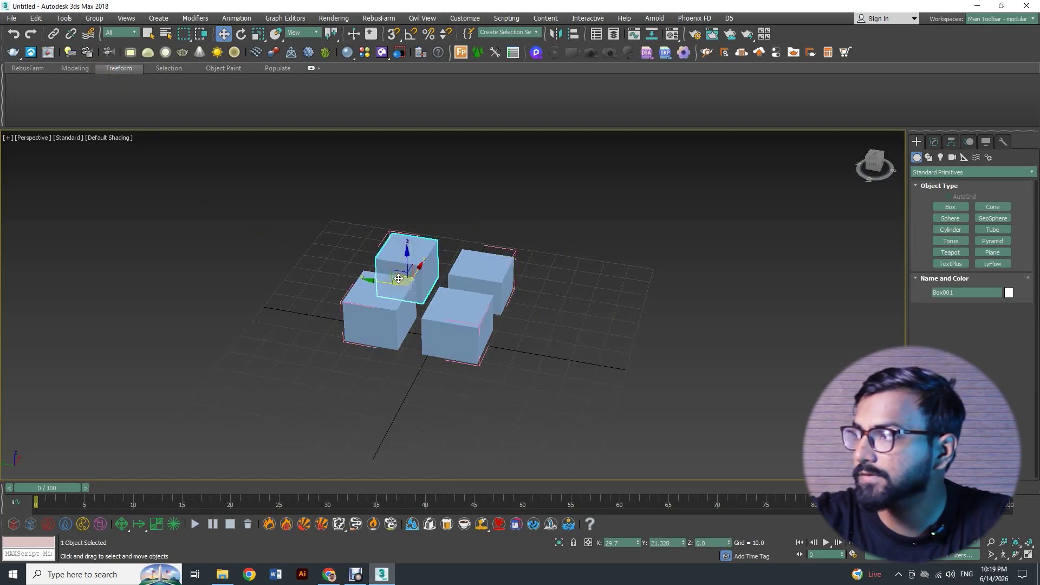
pyautogui.moveTo(399, 278); pyautogui.dragTo(514, 250)
pyautogui.press('e')
pyautogui.press('w')
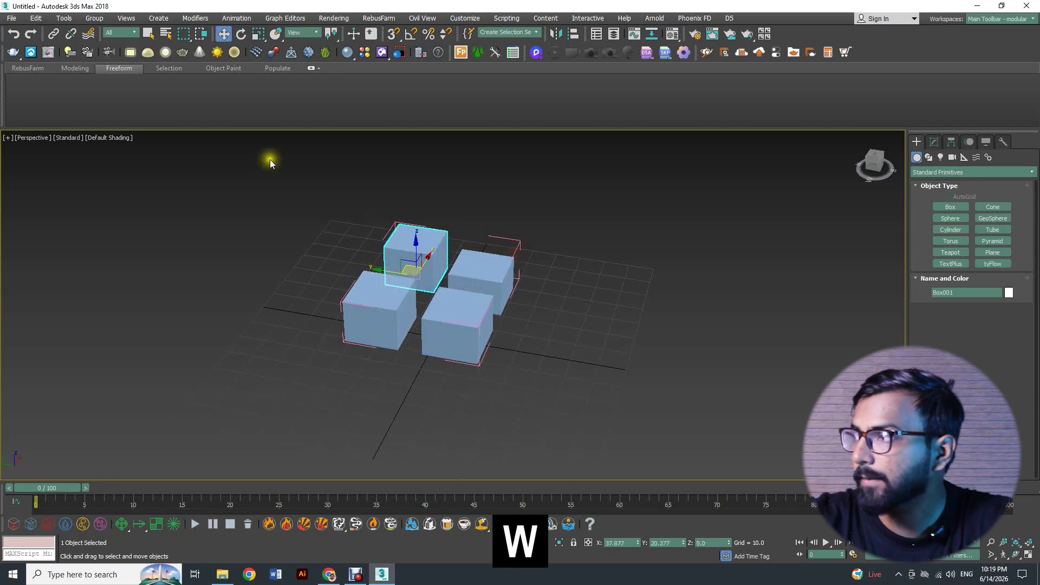
# - Close the open group and move it as a whole along the Y axis to about Y 37.2
pyautogui.click(92, 21)
pyautogui.click(105, 89)
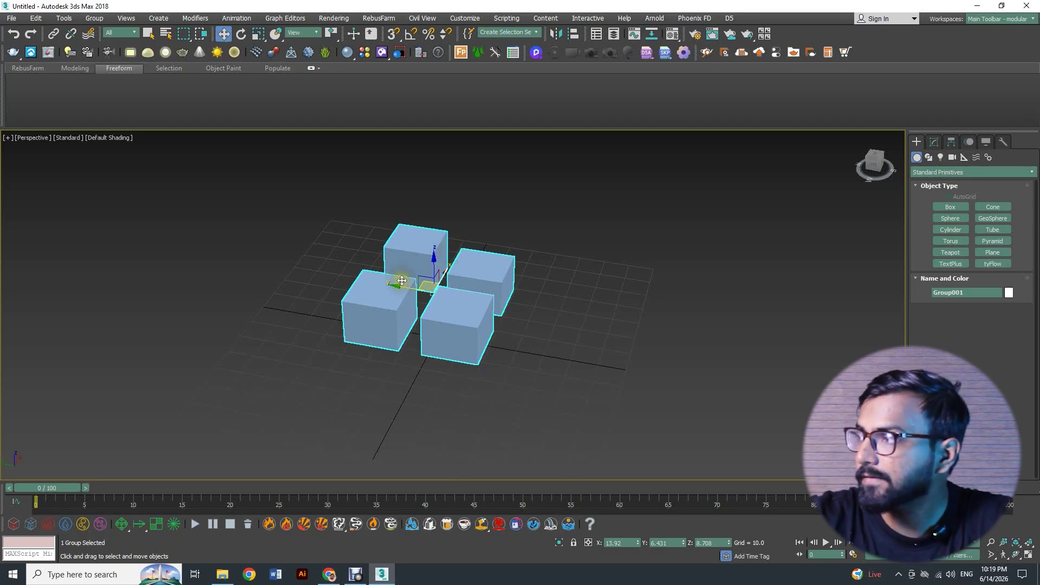
pyautogui.scroll(-2, 407, 289)
pyautogui.moveTo(407, 289); pyautogui.dragTo(360, 281, button='middle')
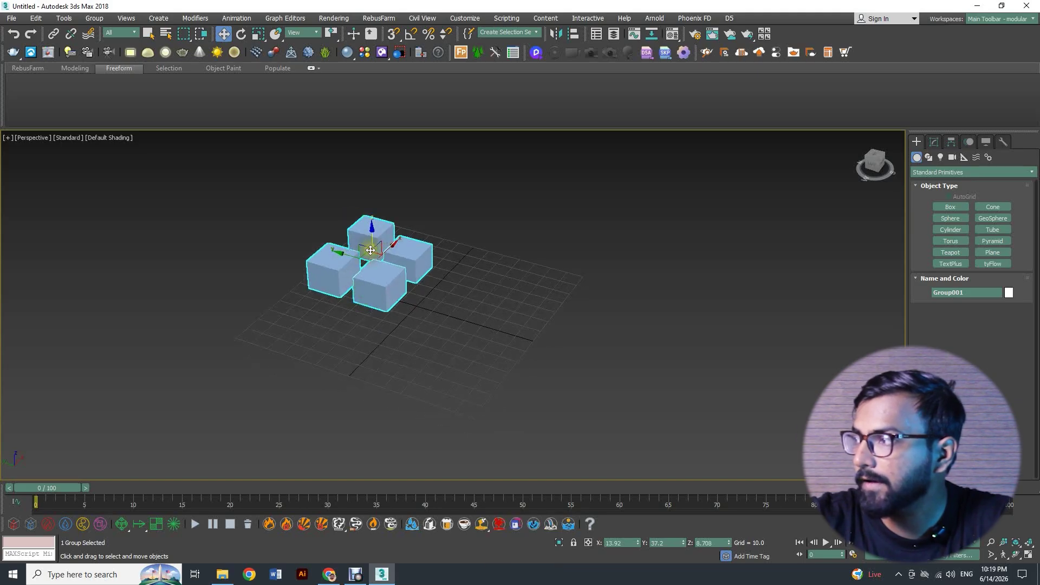
# - Clone the group once along the Y axis to about Y -44.6 on the opposite side of the grid
pyautogui.moveTo(349, 258)
pyautogui.keyDown('shift'); pyautogui.mouseDown()
pyautogui.moveTo(474, 290)
pyautogui.moveTo(470, 310)
pyautogui.mouseUp(); pyautogui.keyUp('shift')
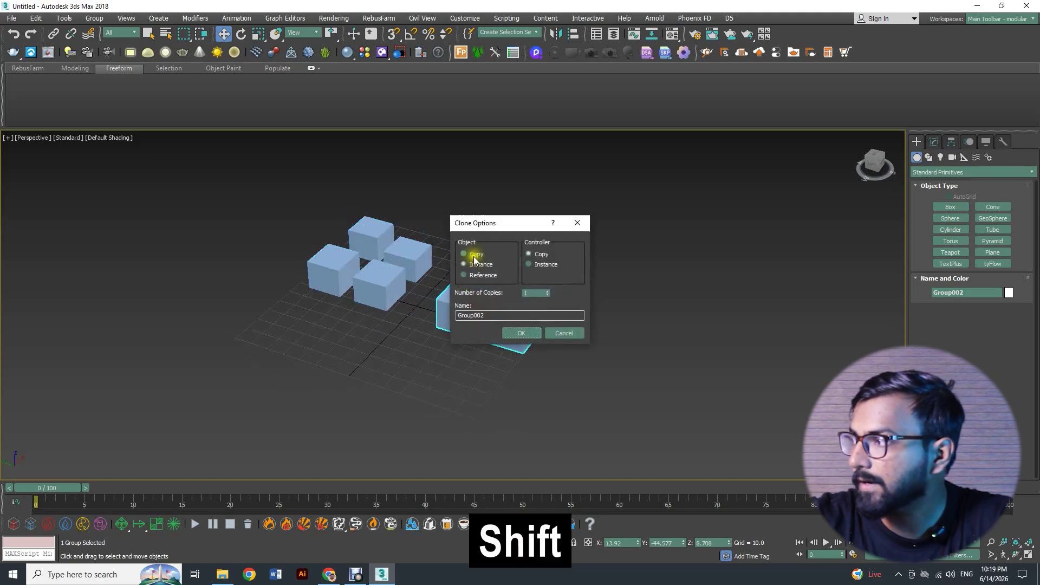
pyautogui.click(521, 333)
pyautogui.click(371, 280)
# - Select both groups and clone them together once along the X axis as copies to form four groups
pyautogui.click(457, 308)
pyautogui.keyDown('ctrl'); pyautogui.click(395, 289); pyautogui.keyUp('ctrl')
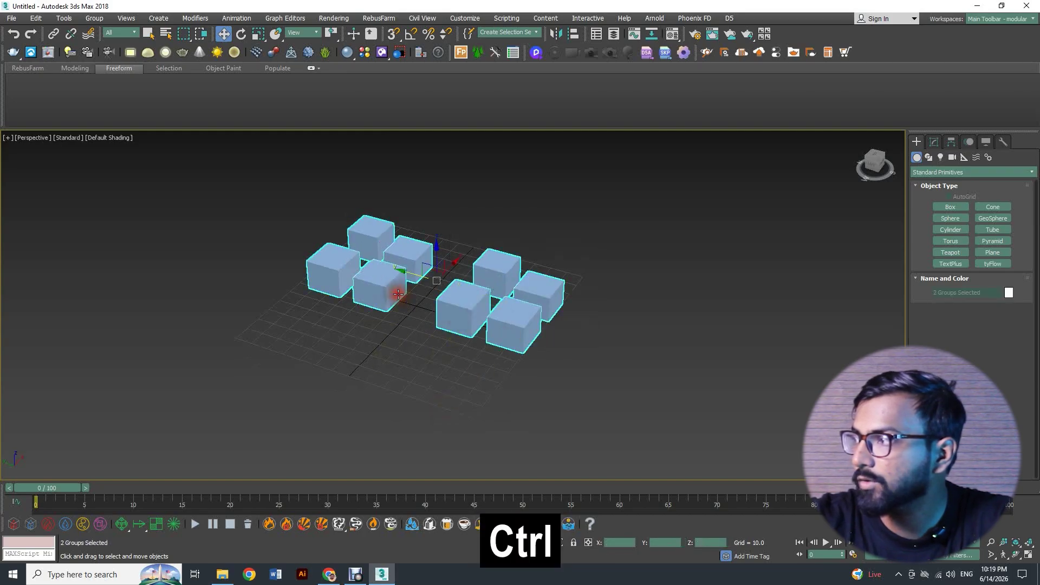
pyautogui.moveTo(449, 266)
pyautogui.keyDown('shift'); pyautogui.mouseDown()
pyautogui.moveTo(388, 348)
pyautogui.moveTo(359, 359)
pyautogui.mouseUp(); pyautogui.keyUp('shift')
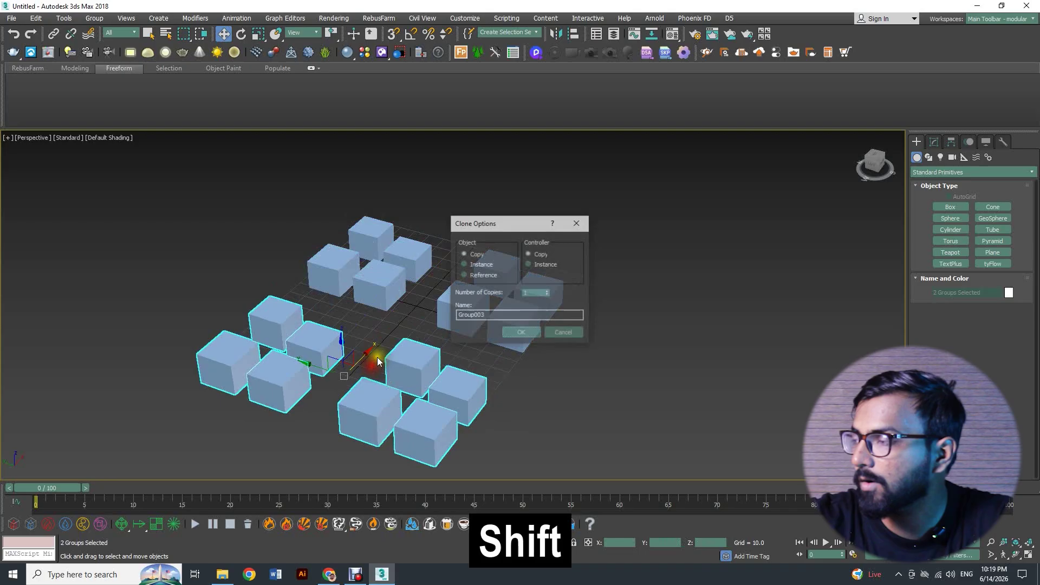
pyautogui.click(513, 336)
# - Check the groups individually, and combine all four into one parent group with the default name
pyautogui.click(457, 379)
pyautogui.click(330, 343)
pyautogui.click(371, 290)
pyautogui.click(450, 301)
pyautogui.moveTo(225, 232); pyautogui.dragTo(255, 214, button='middle')
pyautogui.moveTo(165, 160); pyautogui.dragTo(635, 443)
pyautogui.click(96, 18)
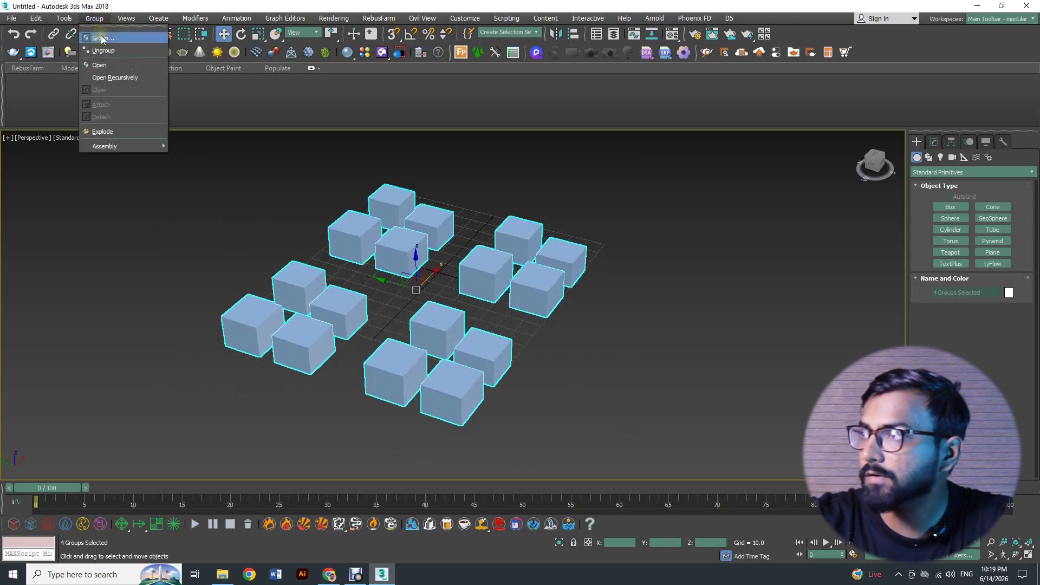
pyautogui.click(101, 37)
pyautogui.click(528, 305)
pyautogui.click(555, 358)
pyautogui.click(533, 295)
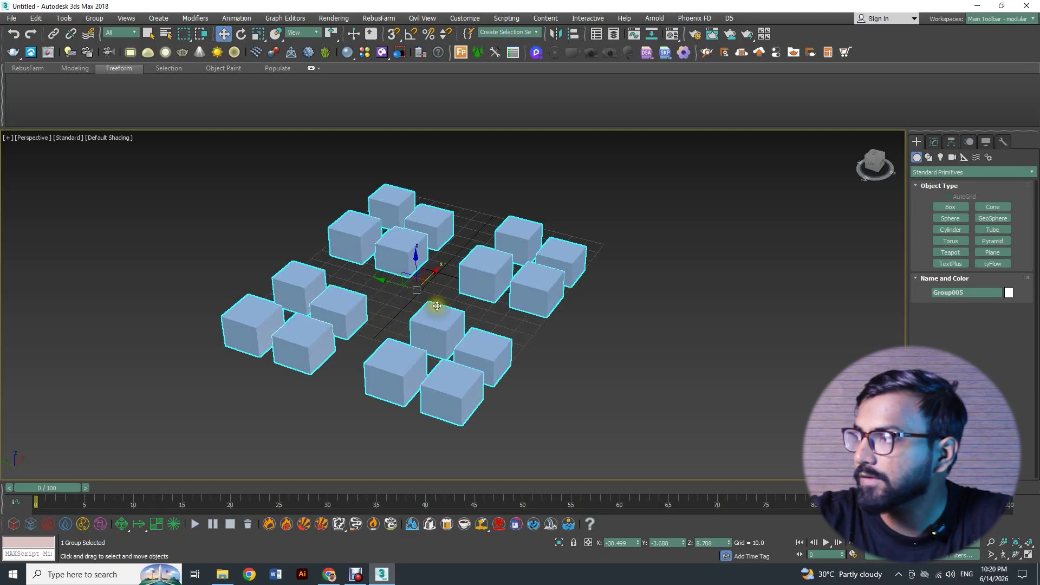
# - Open the parent group and select its nested groups one by one
pyautogui.click(93, 19)
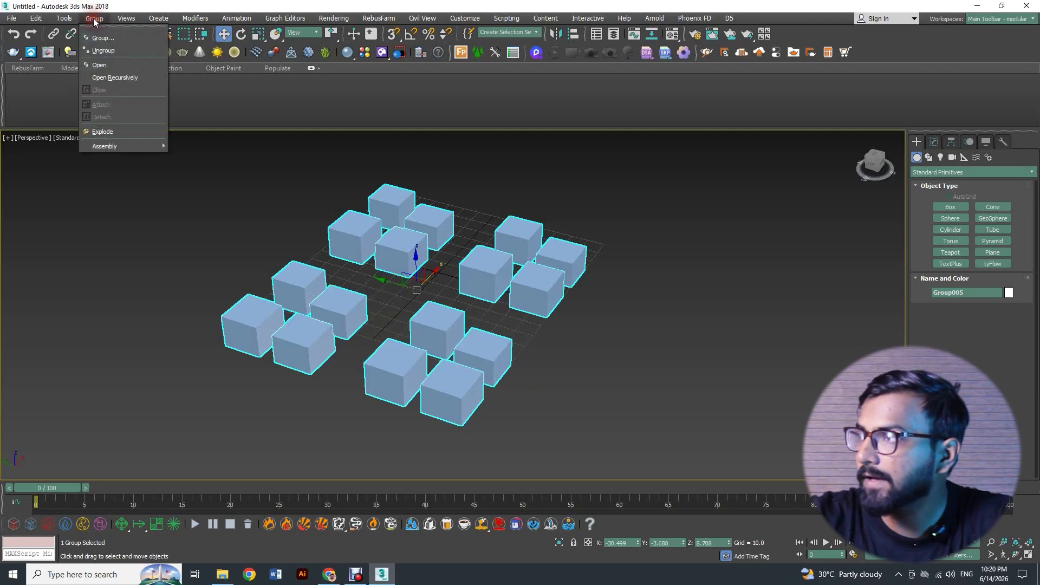
pyautogui.click(106, 66)
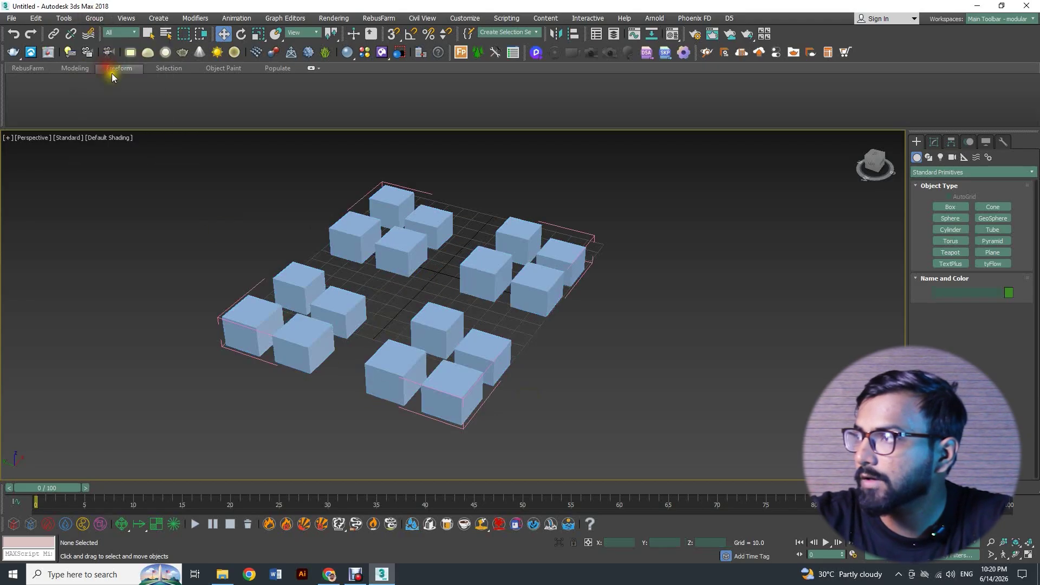
pyautogui.click(436, 328)
pyautogui.click(341, 312)
pyautogui.click(399, 250)
# - Add all four nested groups to one selection and open them so their individual boxes are accessible
pyautogui.click(480, 270)
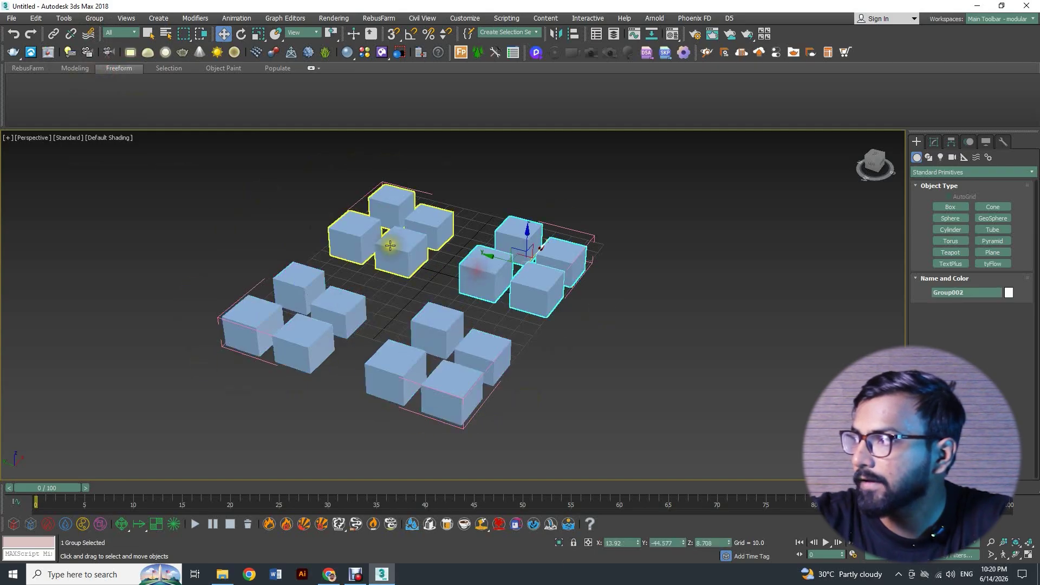
pyautogui.keyDown('ctrl'); pyautogui.click(385, 233); pyautogui.keyUp('ctrl')
pyautogui.keyDown('ctrl'); pyautogui.click(298, 303); pyautogui.keyUp('ctrl')
pyautogui.keyDown('ctrl'); pyautogui.click(415, 332); pyautogui.keyUp('ctrl')
pyautogui.click(94, 18)
pyautogui.click(92, 66)
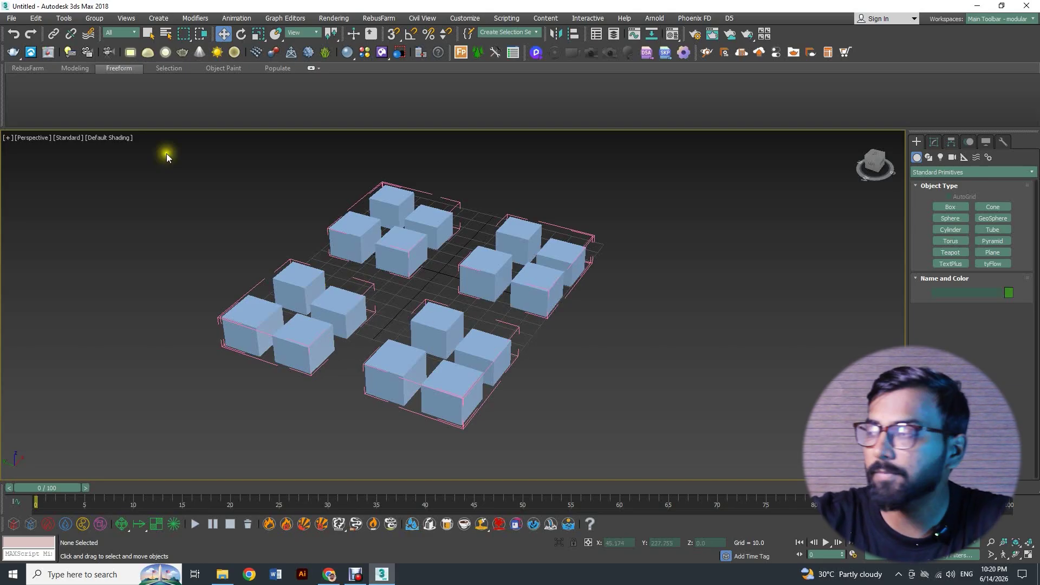
# - Select everything in the opened groups and close the nested groups together with the parent group
pyautogui.moveTo(651, 451); pyautogui.dragTo(697, 470)
pyautogui.click(95, 17)
pyautogui.click(97, 90)
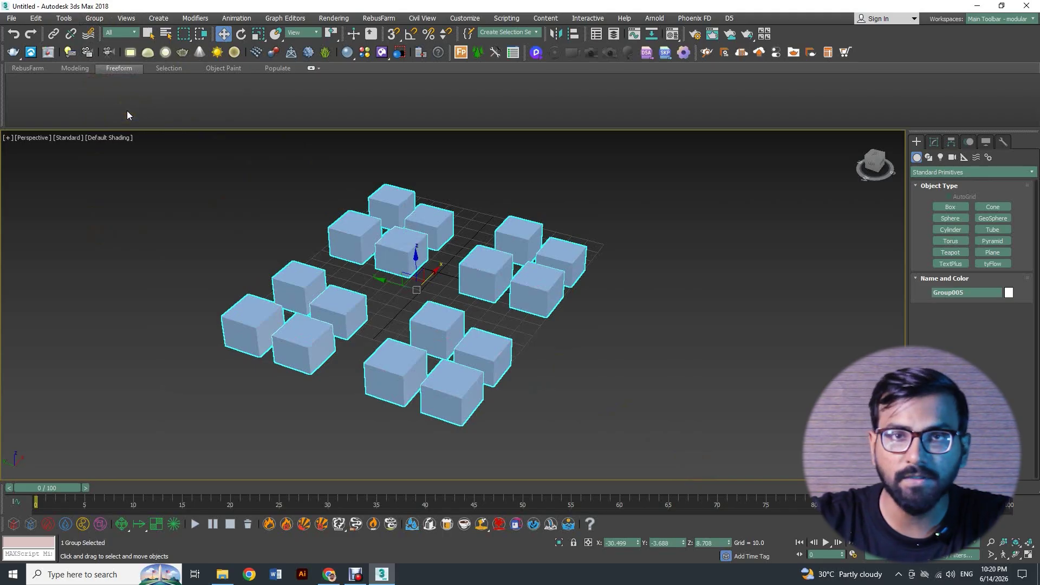
# - Open the parent group together with all its nested groups recursively, and shift one box of the back group slightly
pyautogui.click(95, 18)
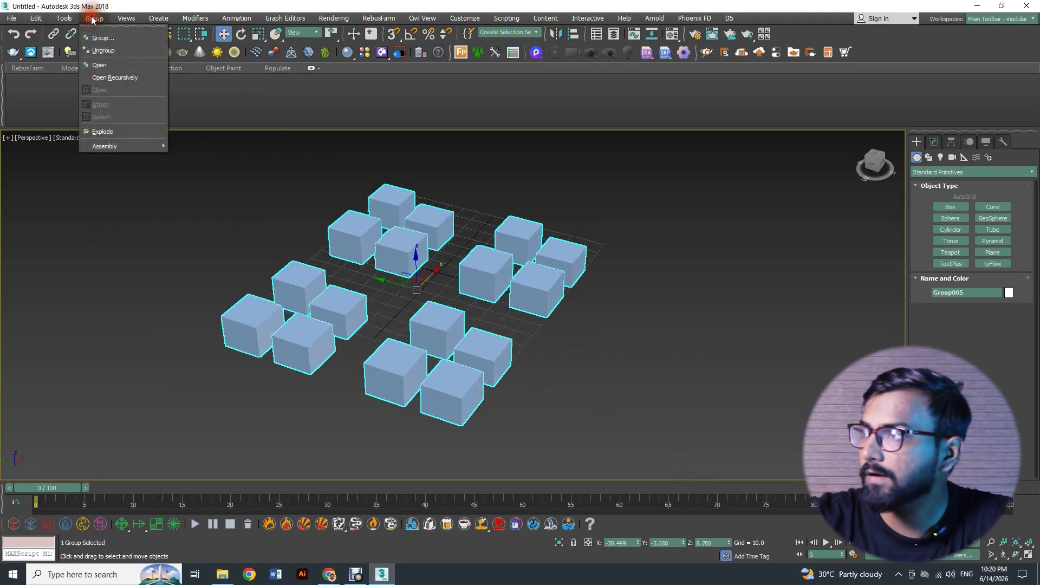
pyautogui.click(128, 78)
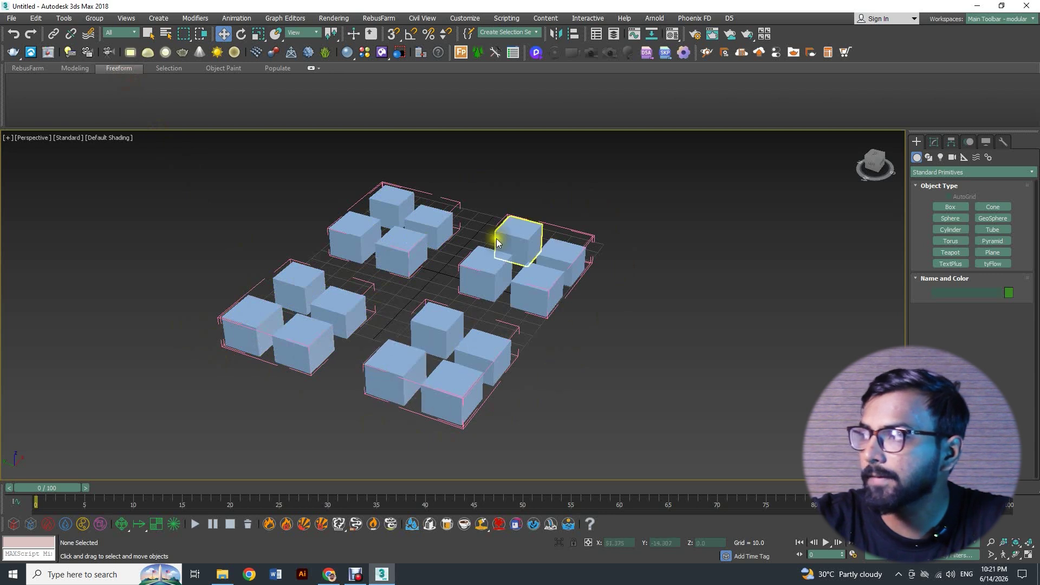
pyautogui.click(399, 240)
pyautogui.moveTo(399, 240)
pyautogui.mouseDown()
pyautogui.moveTo(399, 191)
pyautogui.moveTo(411, 242)
pyautogui.moveTo(428, 222)
pyautogui.moveTo(414, 226)
pyautogui.moveTo(446, 238)
pyautogui.moveTo(399, 232)
pyautogui.moveTo(410, 236)
pyautogui.mouseUp()
# - Select everything in the opened groups, close them all, and check that the parent group selects as one object
pyautogui.click(193, 220)
pyautogui.moveTo(151, 174); pyautogui.dragTo(714, 471)
pyautogui.click(100, 17)
pyautogui.click(108, 92)
pyautogui.click(118, 185)
pyautogui.click(397, 239)
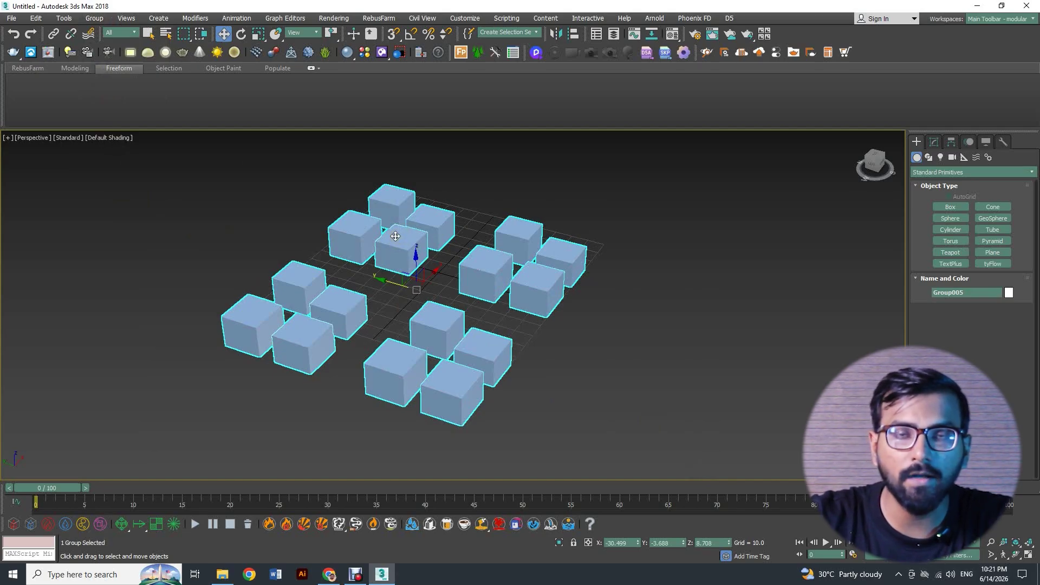
pyautogui.click(304, 218)
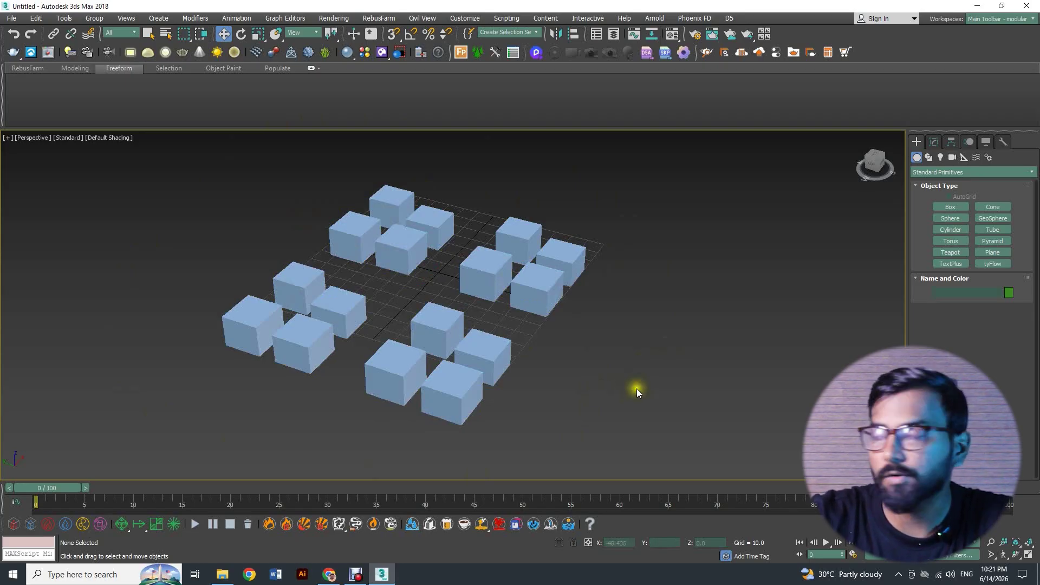
# - Explode the parent group to dissolve it and all its nested groups into separate boxes
pyautogui.click(494, 273)
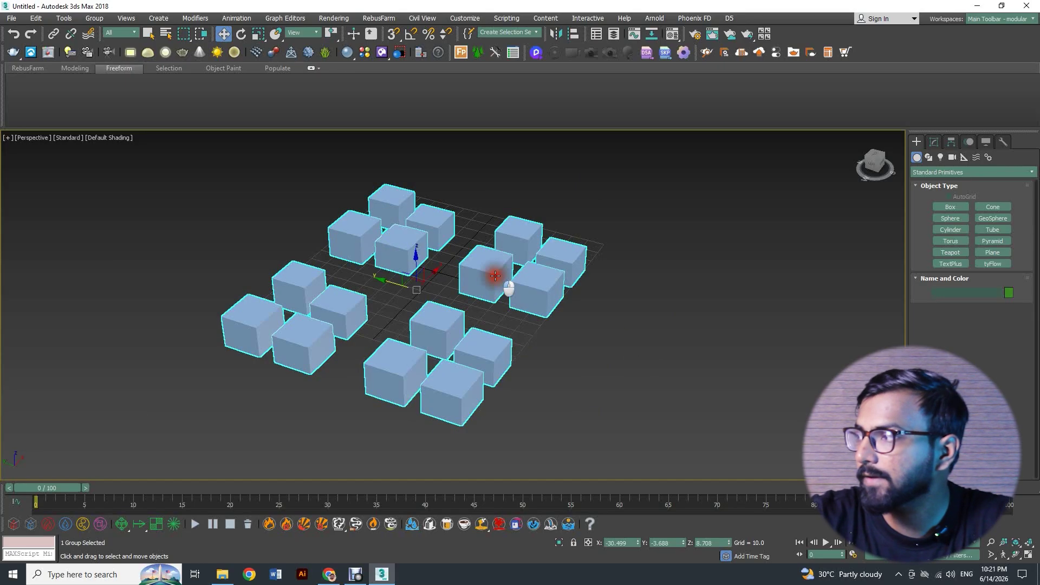
pyautogui.click(93, 18)
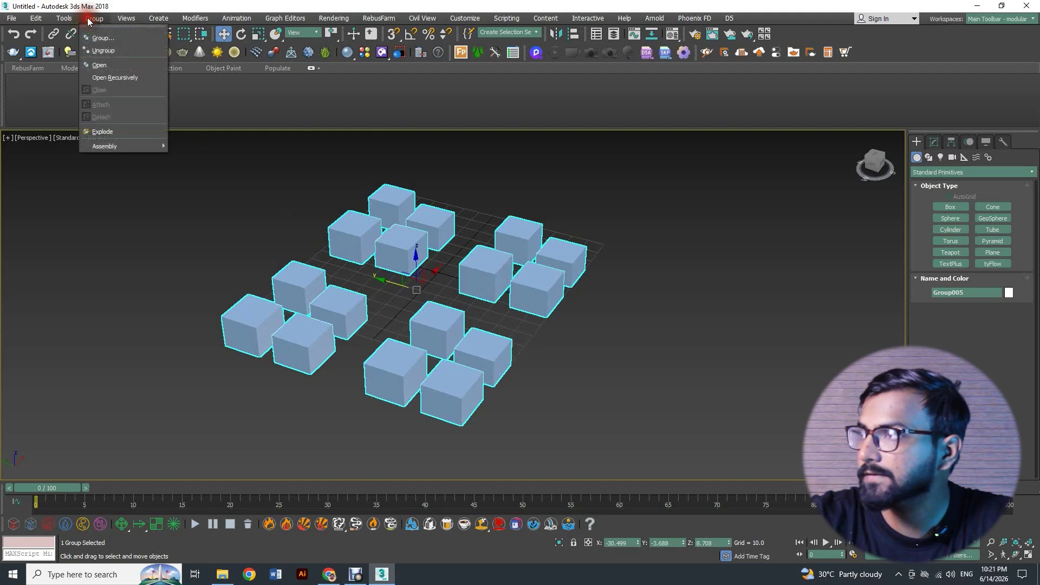
pyautogui.click(107, 133)
pyautogui.click(146, 196)
# - Select several boxes one by one in two of the former groups to check that they are independent
pyautogui.click(329, 315)
pyautogui.click(300, 287)
pyautogui.click(252, 324)
pyautogui.click(303, 342)
pyautogui.click(358, 235)
pyautogui.click(425, 224)
pyautogui.click(403, 247)
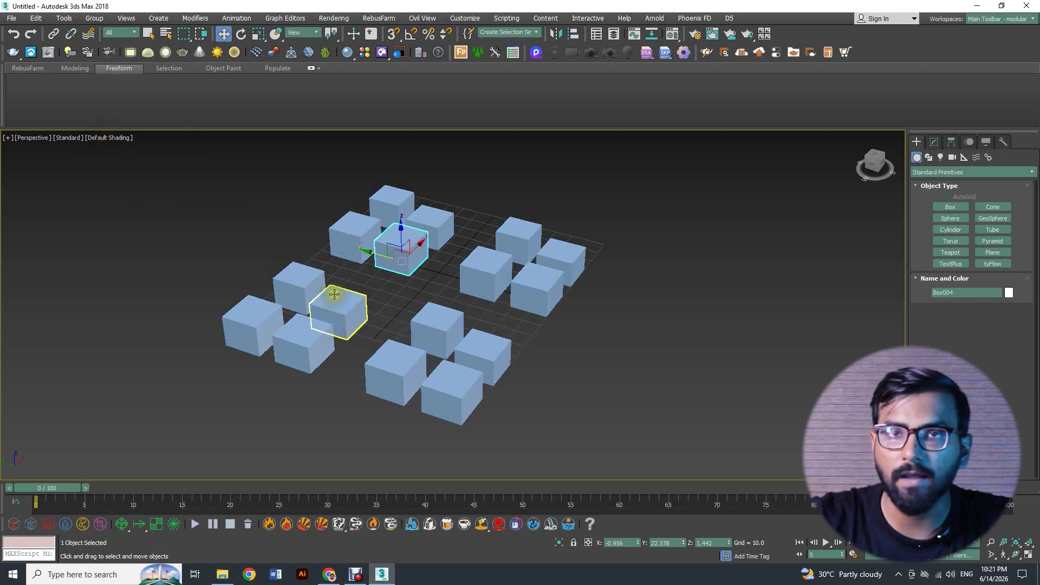
# - Delete the other twelve boxes, keeping only the back-left cluster of four
pyautogui.scroll(-3, 332, 304)
pyautogui.keyDown('alt'); pyautogui.moveTo(338, 300); pyautogui.dragTo(382, 284, button='middle'); pyautogui.keyUp('alt')
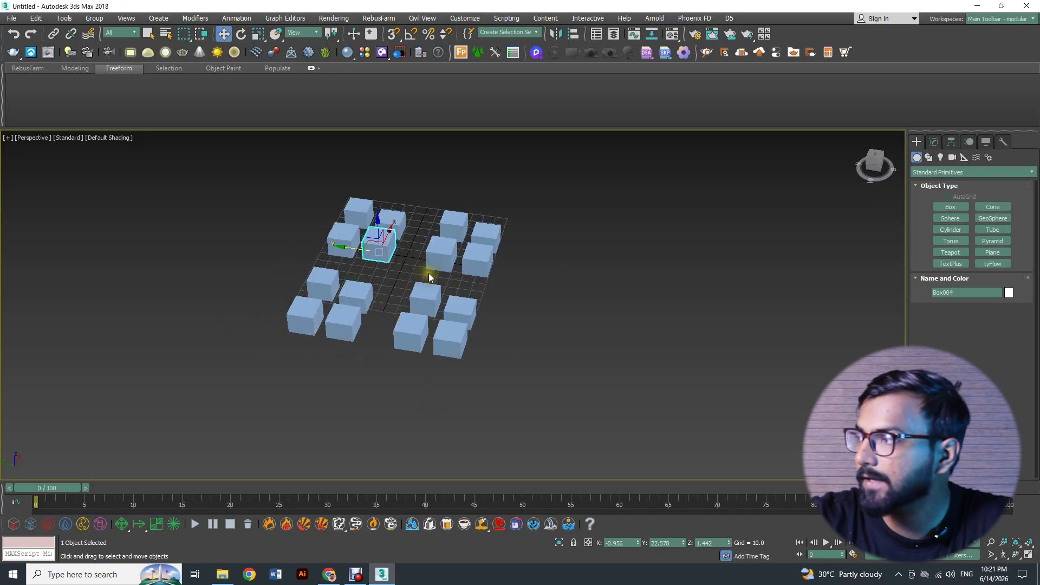
pyautogui.scroll(3, 411, 268)
pyautogui.moveTo(416, 270)
pyautogui.keyDown('alt'); pyautogui.mouseDown(button='middle')
pyautogui.moveTo(397, 265)
pyautogui.moveTo(412, 257)
pyautogui.mouseUp(button='middle'); pyautogui.keyUp('alt')
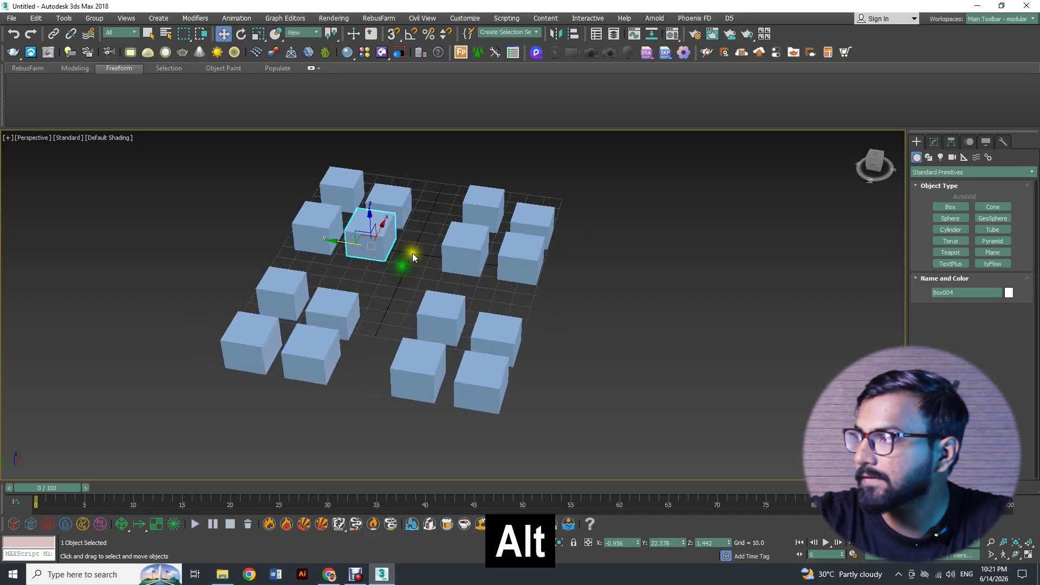
pyautogui.moveTo(572, 301); pyautogui.dragTo(573, 302)
pyautogui.keyDown('ctrl'); pyautogui.moveTo(263, 276); pyautogui.dragTo(494, 404); pyautogui.keyUp('ctrl')
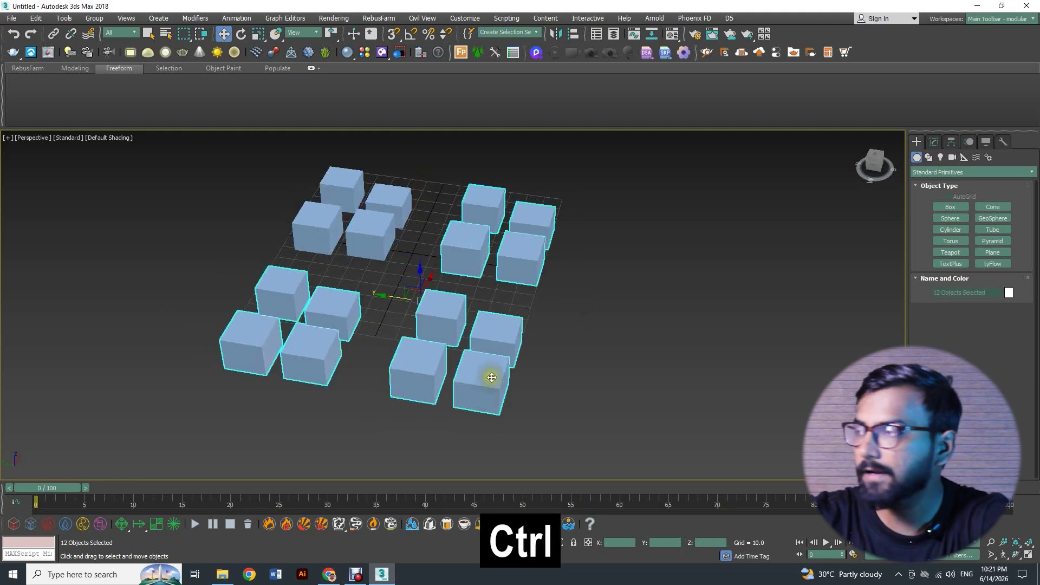
pyautogui.press('Delete')
# - Select the four remaining boxes and group them with the default name Group001
pyautogui.scroll(3, 350, 187)
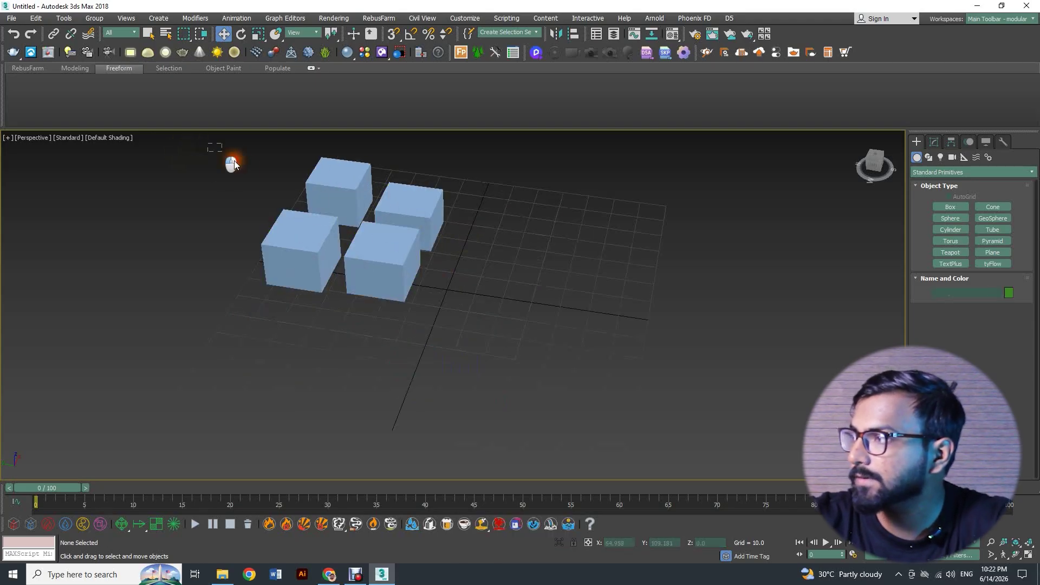
pyautogui.moveTo(492, 336); pyautogui.dragTo(492, 336)
pyautogui.click(94, 18)
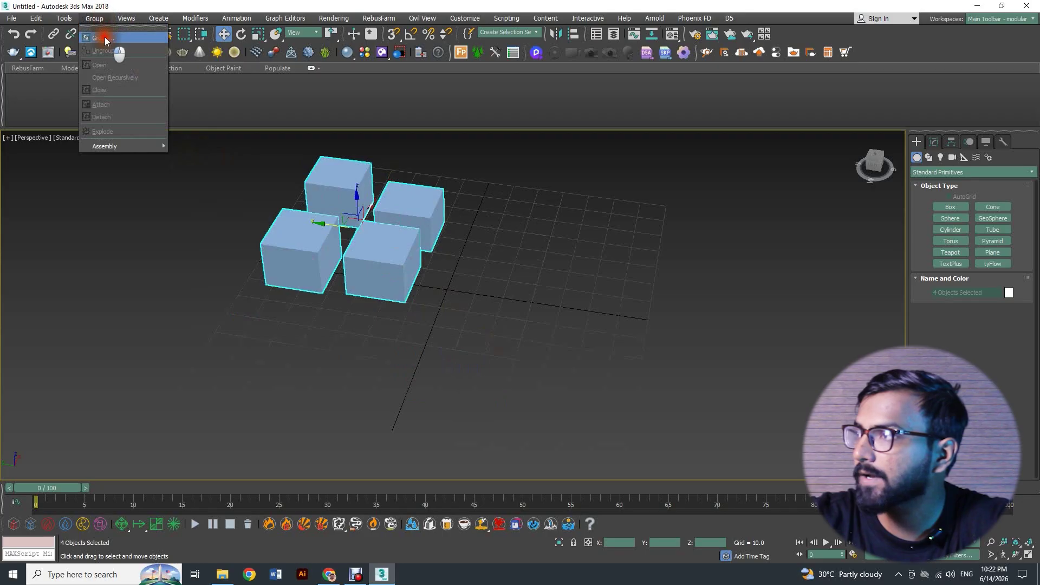
pyautogui.click(107, 39)
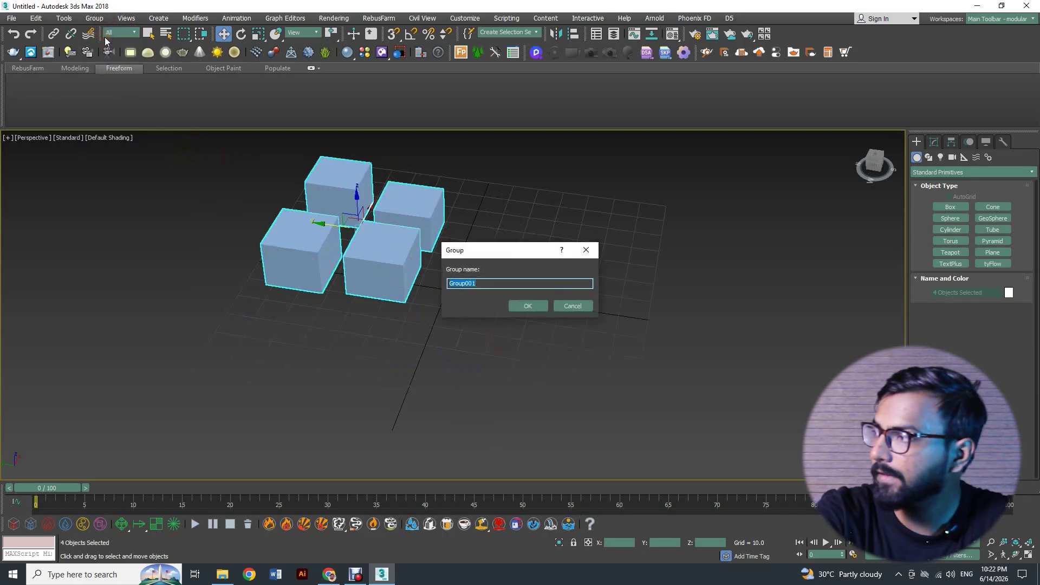
pyautogui.press('Return')
# - Create a tall box near the grid's edge, apart from the group, and return to the Move tool
pyautogui.keyDown('alt'); pyautogui.moveTo(370, 197); pyautogui.dragTo(548, 229, button='middle'); pyautogui.keyUp('alt')
pyautogui.click(950, 207)
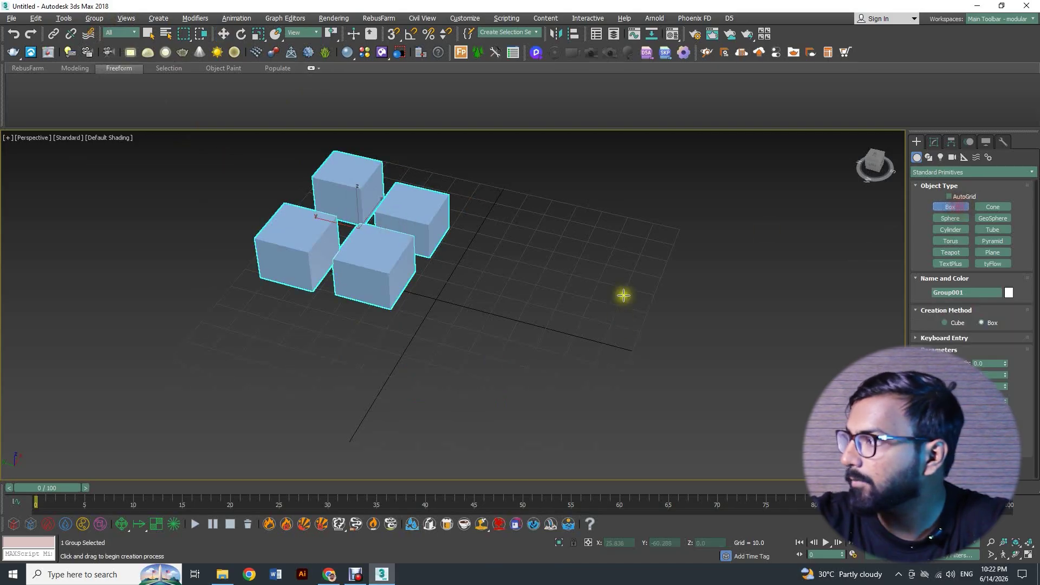
pyautogui.moveTo(624, 295); pyautogui.dragTo(649, 351)
pyautogui.click(648, 236)
pyautogui.press('w')
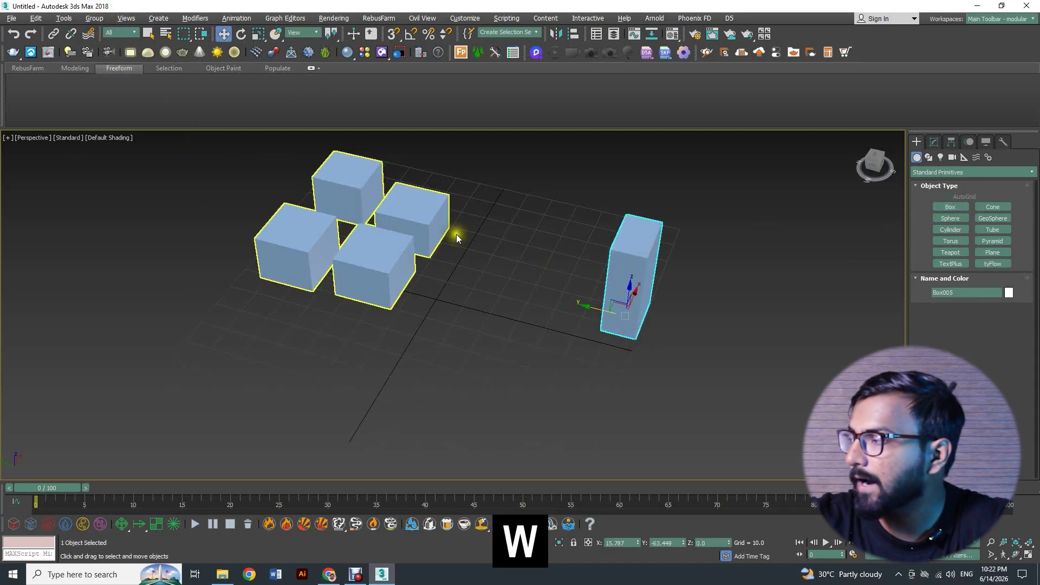
# - Attach the tall box to the group of four boxes
pyautogui.keyDown('alt'); pyautogui.moveTo(569, 267); pyautogui.dragTo(528, 283, button='middle'); pyautogui.keyUp('alt')
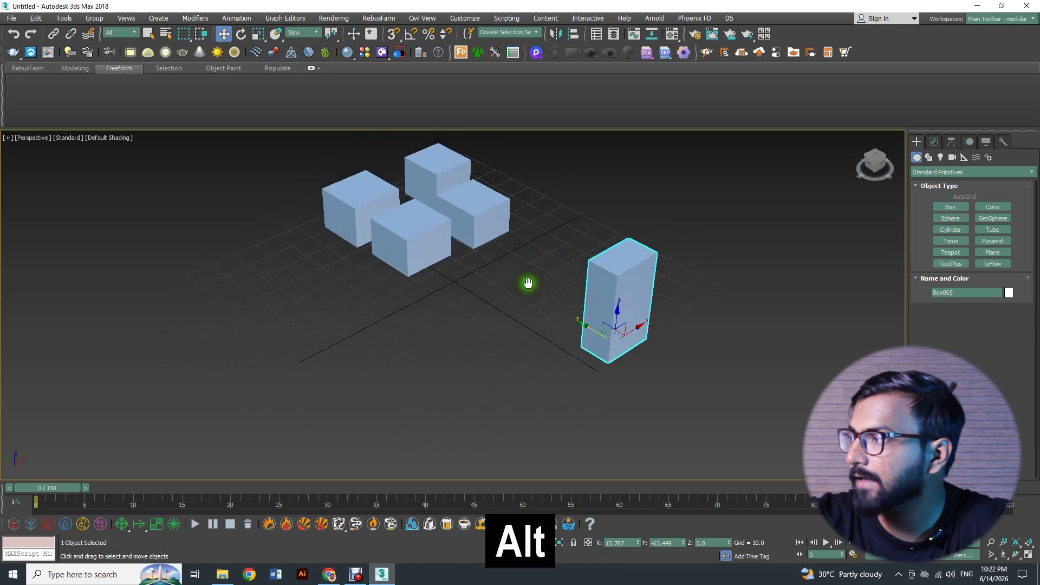
pyautogui.click(531, 277)
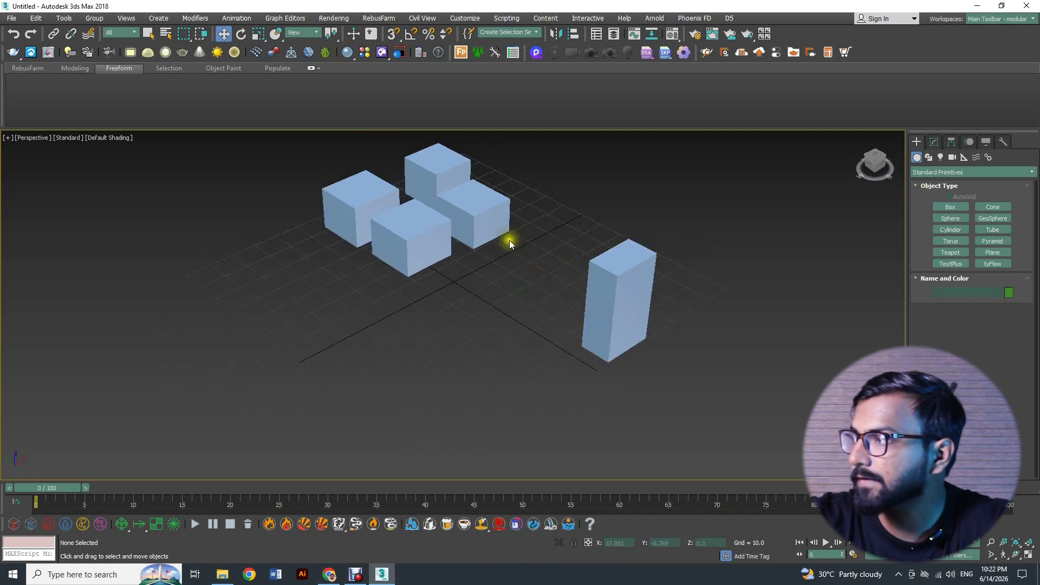
pyautogui.keyDown('alt'); pyautogui.moveTo(442, 233); pyautogui.dragTo(466, 234, button='middle'); pyautogui.keyUp('alt')
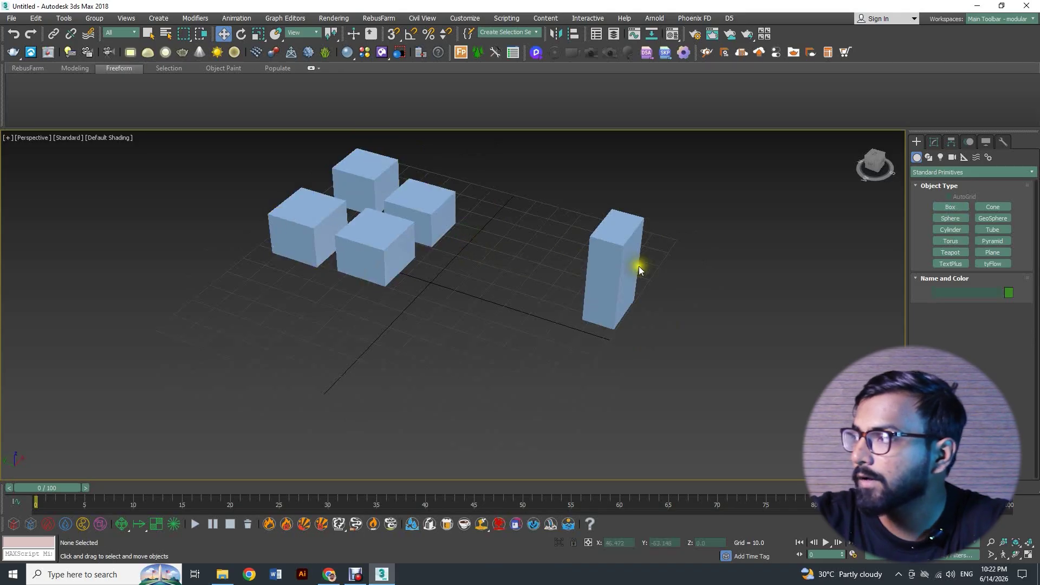
pyautogui.click(617, 256)
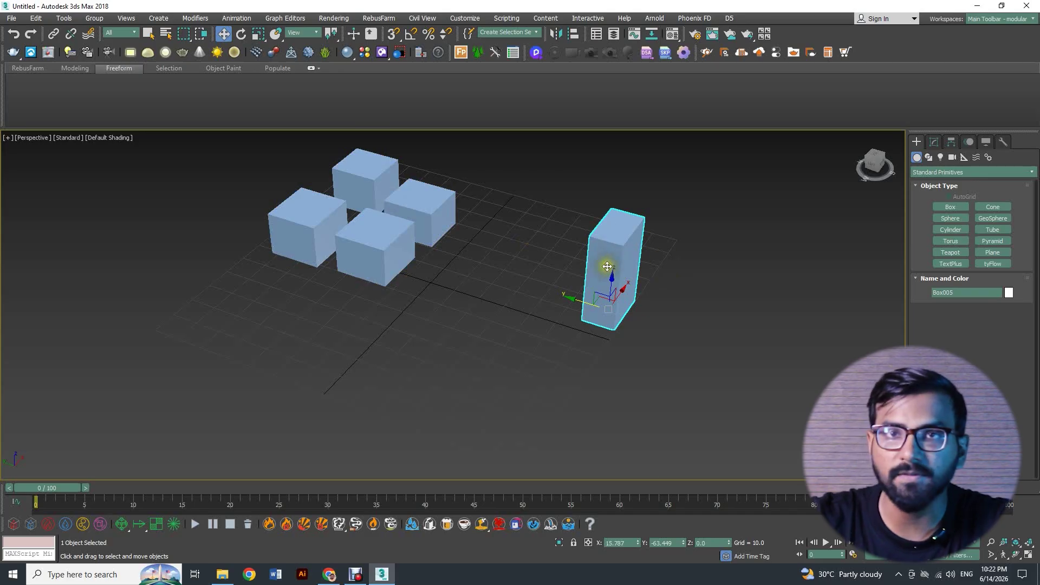
pyautogui.click(94, 18)
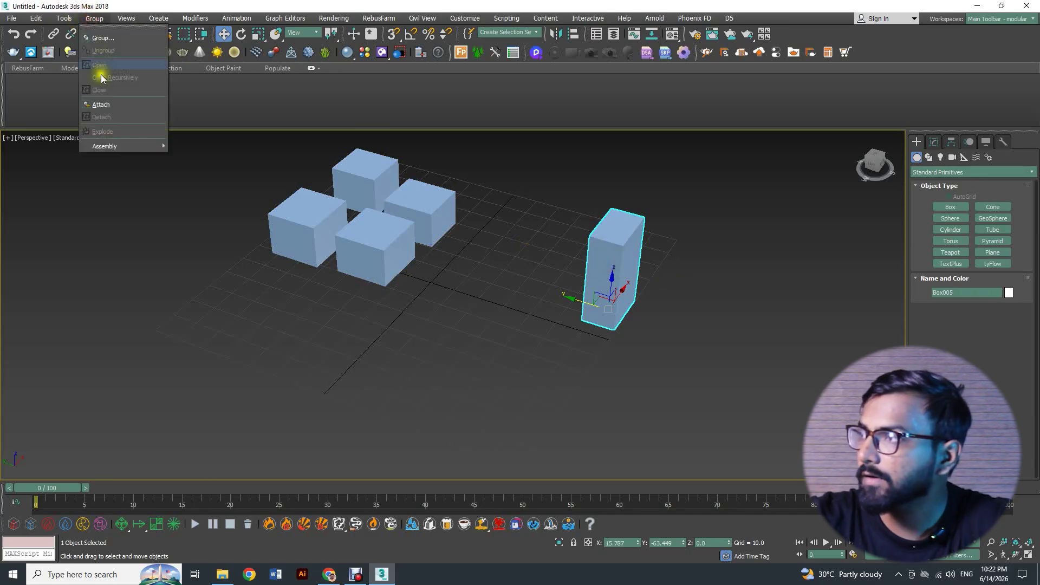
pyautogui.click(101, 105)
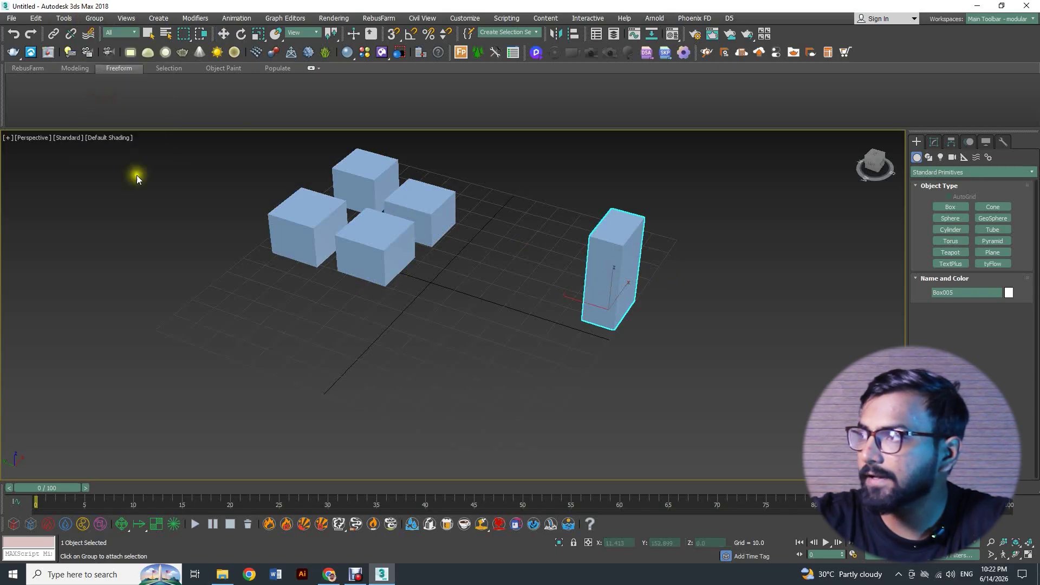
pyautogui.click(305, 216)
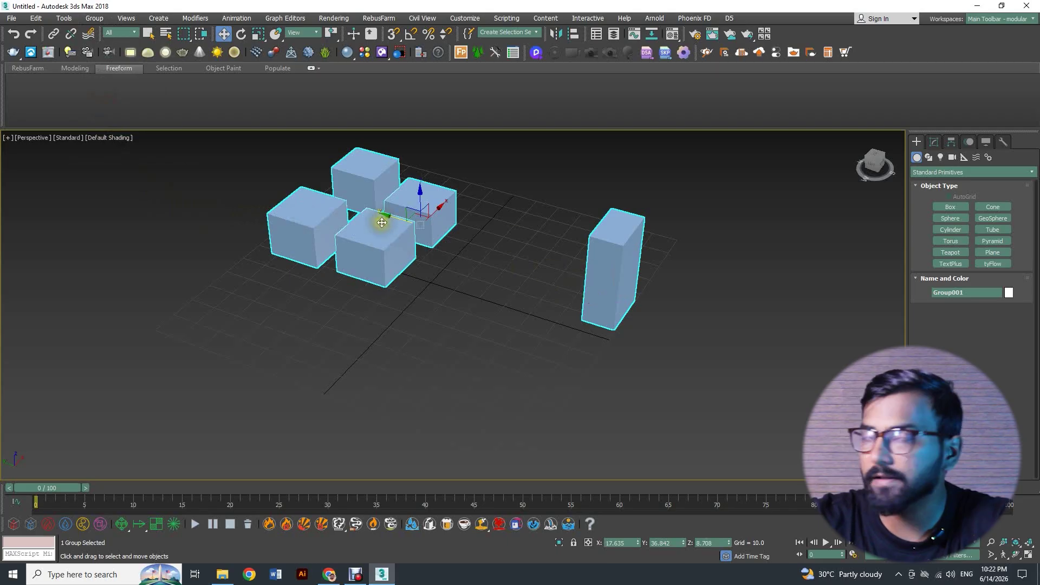
# - Select the enlarged group and move it slightly to test that the tall box follows
pyautogui.click(465, 282)
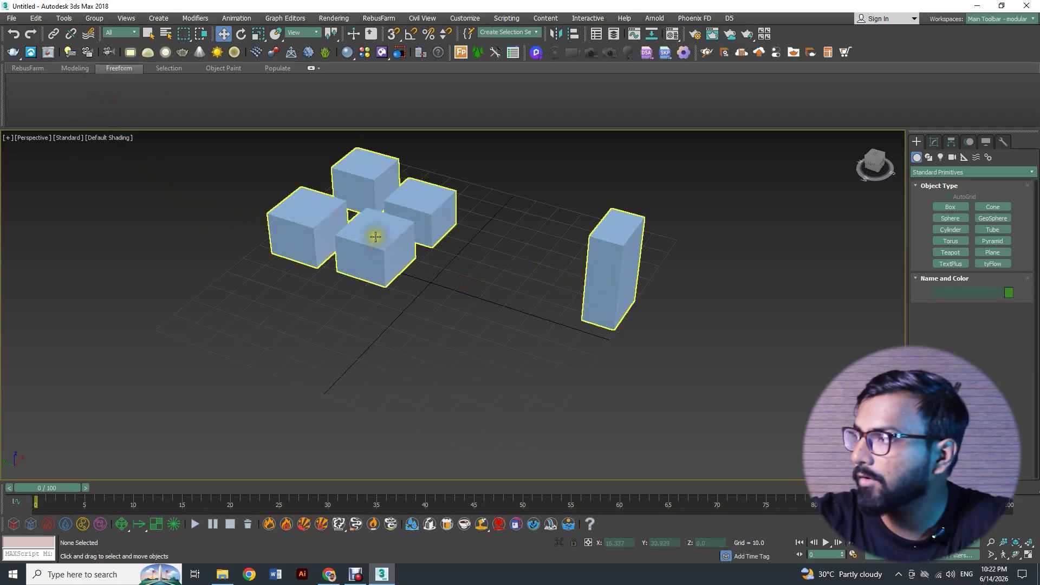
pyautogui.click(375, 235)
pyautogui.moveTo(400, 220)
pyautogui.mouseDown()
pyautogui.moveTo(385, 219)
pyautogui.moveTo(408, 220)
pyautogui.mouseUp()
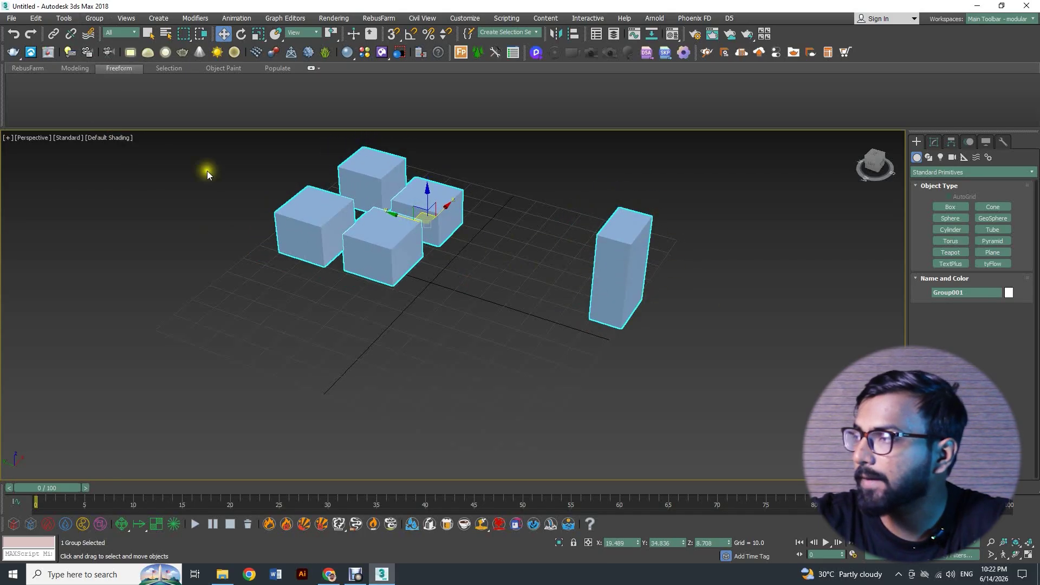
# - Open the group and detach the tall box from it
pyautogui.click(100, 21)
pyautogui.click(102, 65)
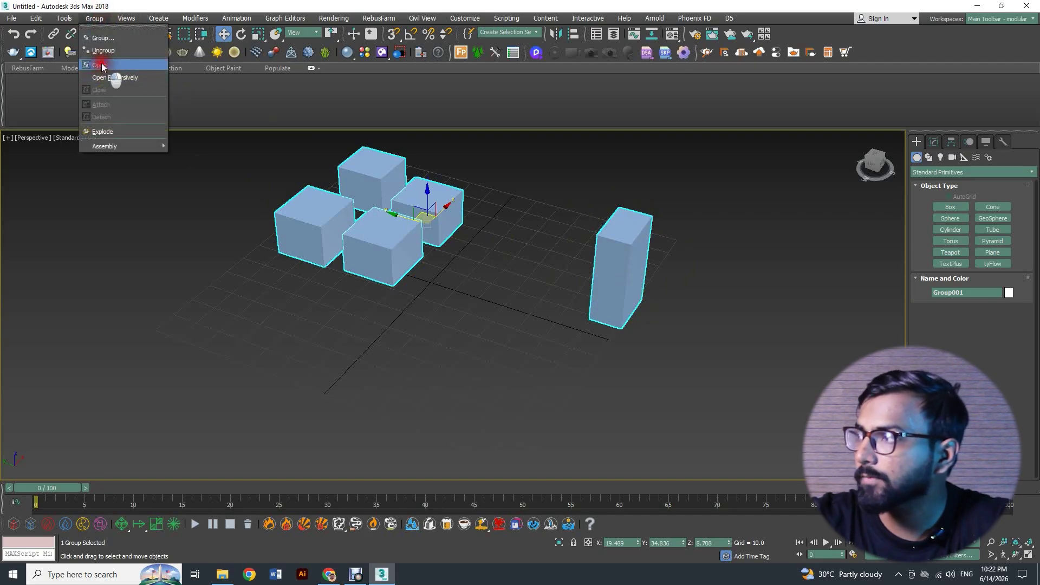
pyautogui.click(616, 233)
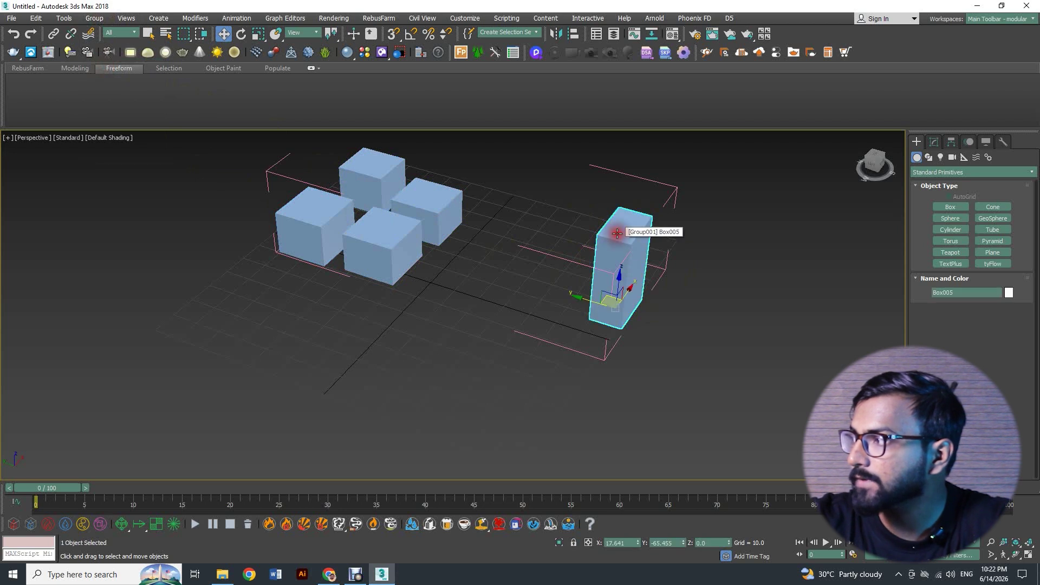
pyautogui.click(94, 18)
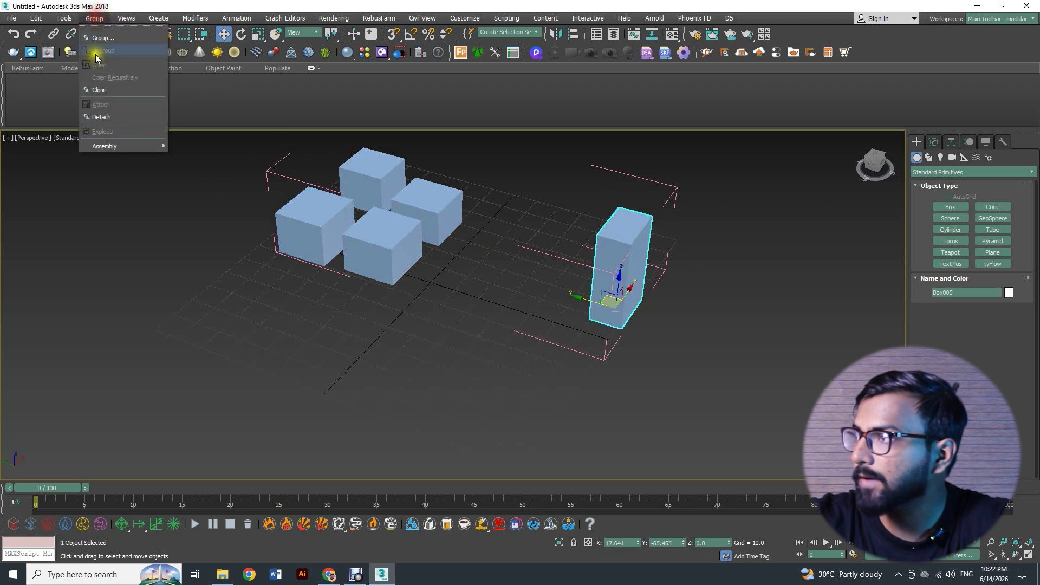
pyautogui.click(105, 120)
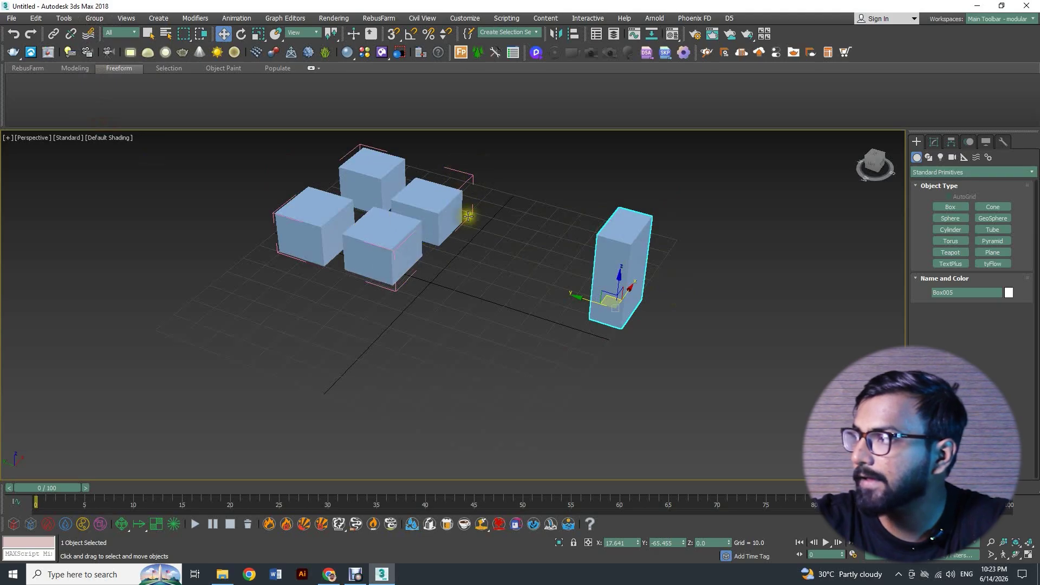
# - Select the four boxes of the opened group and close the group
pyautogui.click(532, 232)
pyautogui.moveTo(270, 297); pyautogui.dragTo(271, 297)
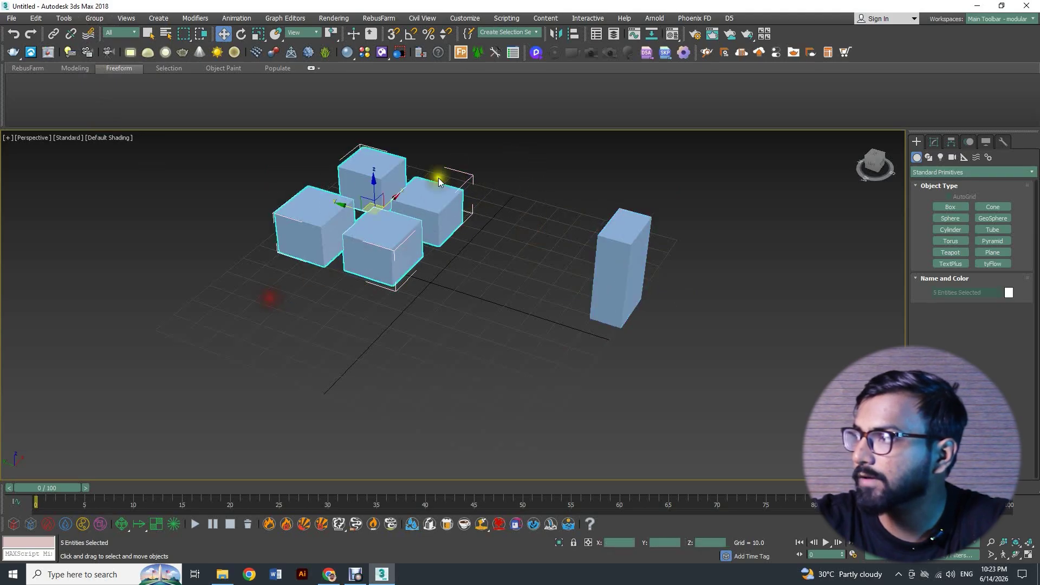
pyautogui.keyDown('ctrl'); pyautogui.click(610, 236); pyautogui.keyUp('ctrl')
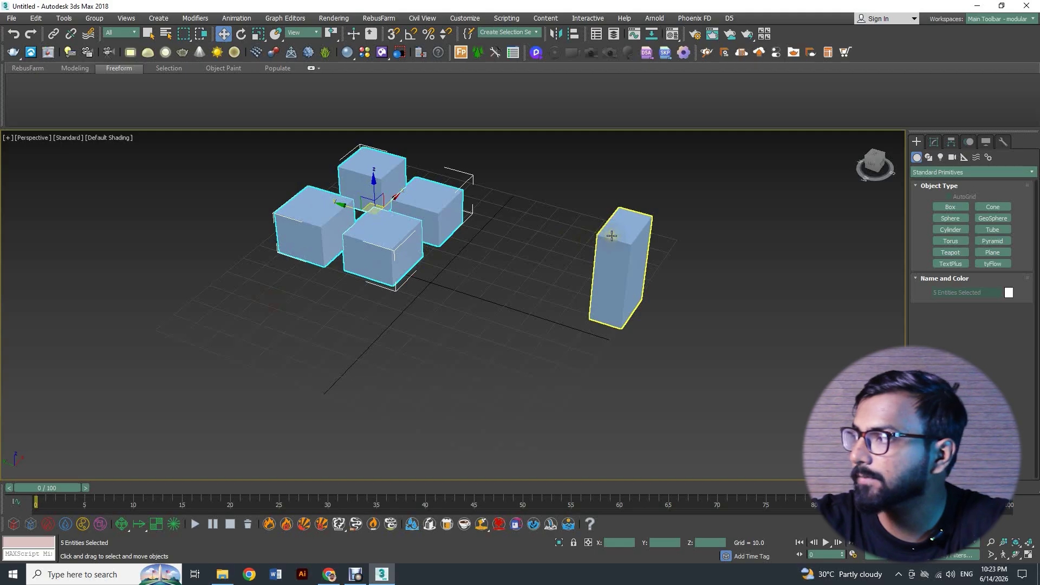
pyautogui.click(94, 18)
pyautogui.click(96, 93)
# - Select the group and the tall box and delete both to clear the scene
pyautogui.scroll(-3, 274, 230)
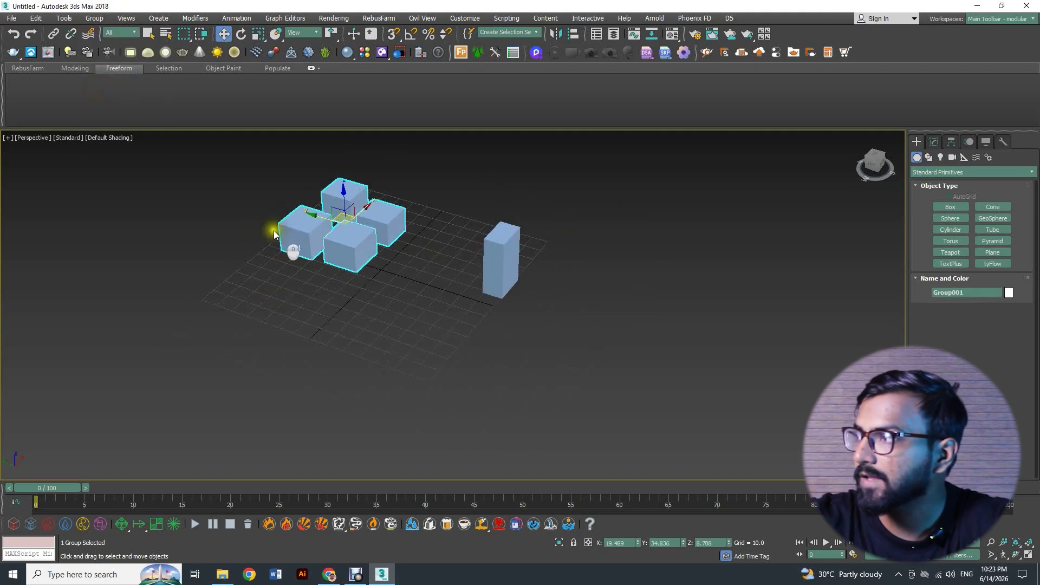
pyautogui.keyDown('alt'); pyautogui.moveTo(278, 228); pyautogui.dragTo(305, 246, button='middle'); pyautogui.keyUp('alt')
pyautogui.moveTo(254, 188); pyautogui.dragTo(675, 385)
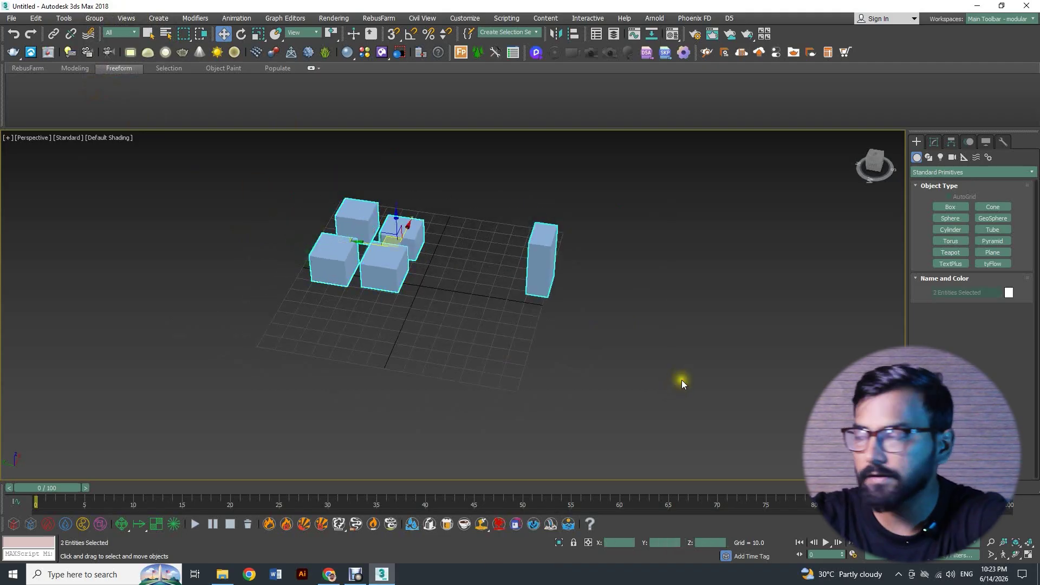
pyautogui.press('Delete')
pyautogui.click(96, 19)
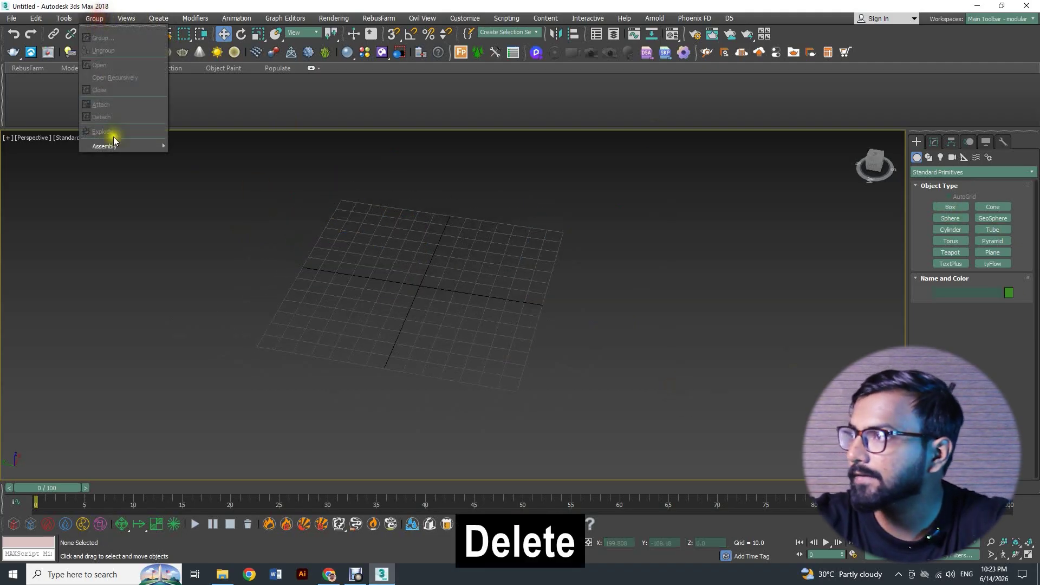
pyautogui.click(712, 275)
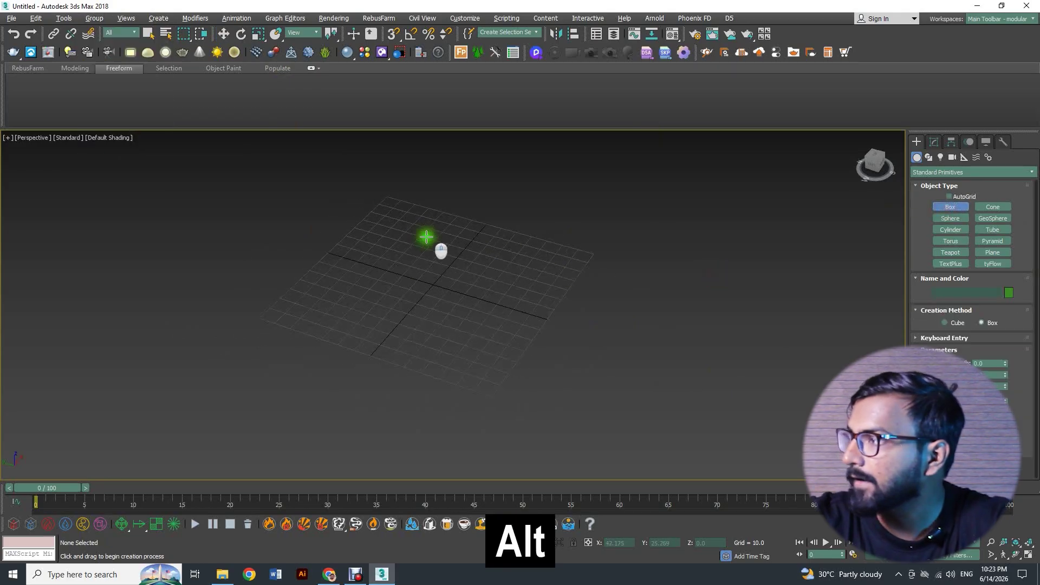
pyautogui.keyDown('alt'); pyautogui.moveTo(441, 249); pyautogui.dragTo(425, 324, button='middle'); pyautogui.keyUp('alt')
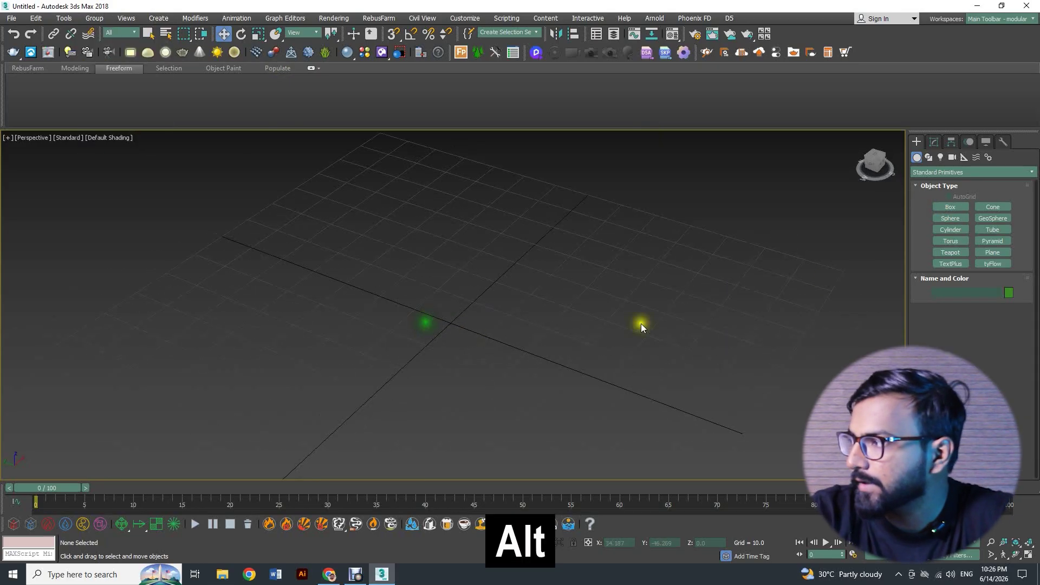
# - Create a cluster of three large boxes close together near the back of the grid
pyautogui.click(966, 208)
pyautogui.moveTo(402, 204); pyautogui.dragTo(451, 260)
pyautogui.click(408, 181)
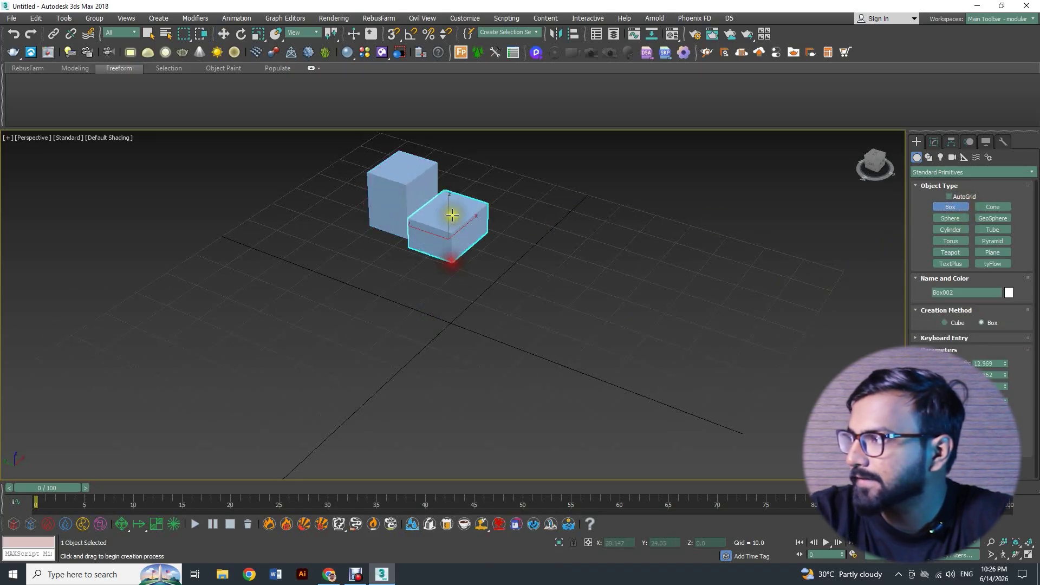
pyautogui.click(450, 184)
pyautogui.moveTo(372, 258); pyautogui.dragTo(416, 258)
pyautogui.click(383, 232)
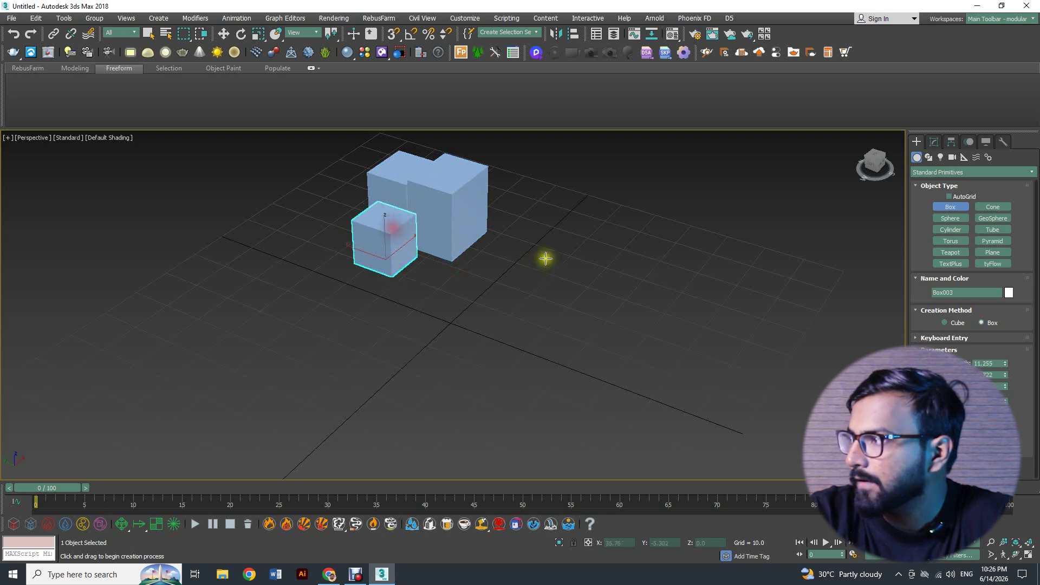
# - Create a second cluster of three smaller boxes on the empty grid area away from the large boxes
pyautogui.keyDown('alt'); pyautogui.moveTo(545, 258); pyautogui.dragTo(522, 260, button='middle'); pyautogui.keyUp('alt')
pyautogui.moveTo(586, 259); pyautogui.dragTo(650, 279)
pyautogui.click(640, 252)
pyautogui.moveTo(593, 287); pyautogui.dragTo(618, 313)
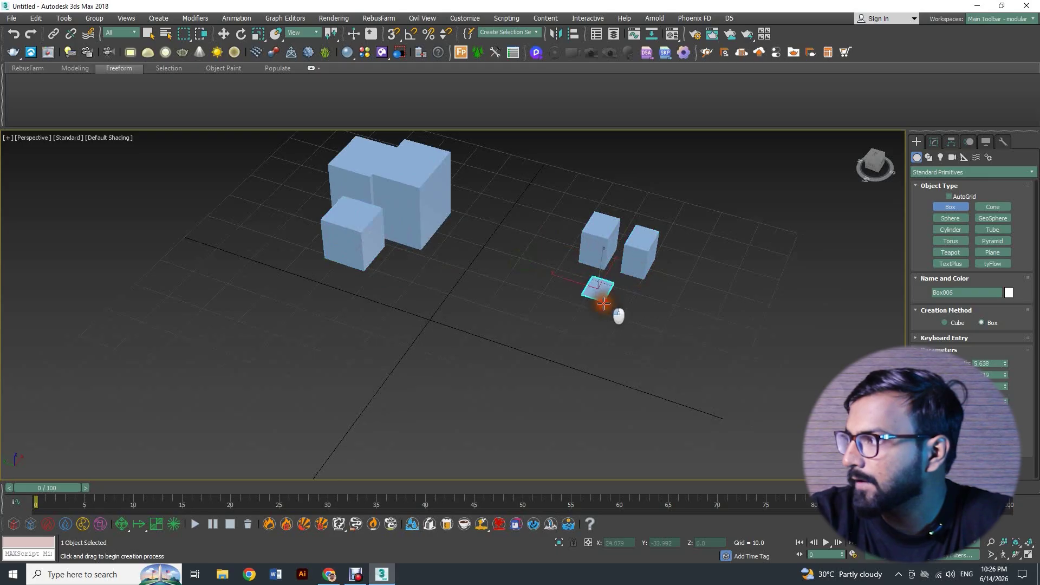
pyautogui.click(599, 266)
# - Create a third cluster of three boxes at the front of the grid and switch to the Move tool
pyautogui.keyDown('alt'); pyautogui.moveTo(599, 265); pyautogui.dragTo(492, 287, button='middle'); pyautogui.keyUp('alt')
pyautogui.moveTo(448, 307); pyautogui.dragTo(458, 366)
pyautogui.click(458, 295)
pyautogui.click(452, 346)
pyautogui.click(454, 324)
pyautogui.keyDown('alt'); pyautogui.moveTo(486, 267); pyautogui.dragTo(449, 291, button='middle'); pyautogui.keyUp('alt')
pyautogui.press('w')
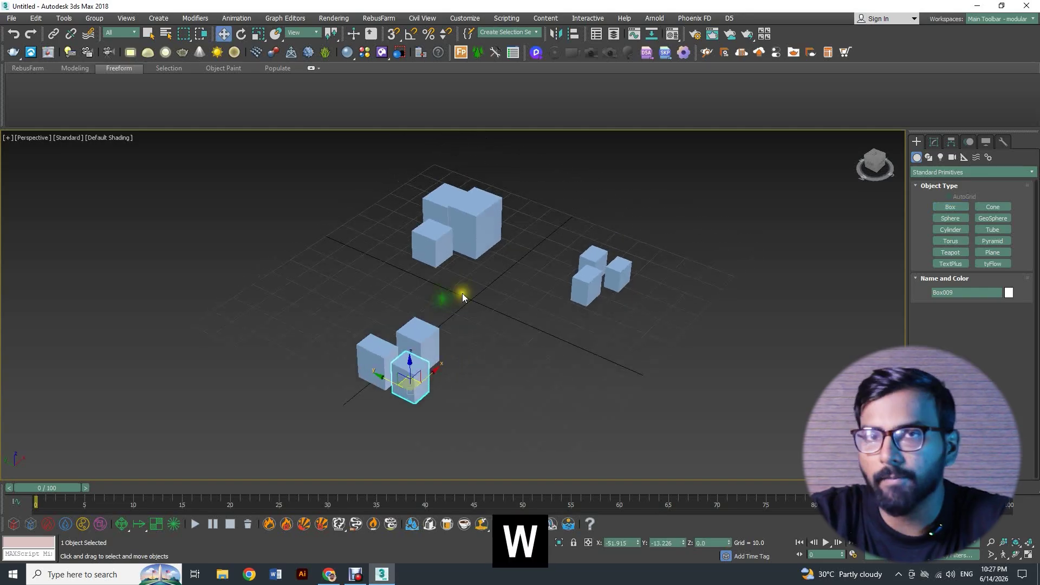
# - Select the three large boxes at the back and group them under the default name
pyautogui.click(466, 289)
pyautogui.scroll(5, 473, 274)
pyautogui.moveTo(344, 164); pyautogui.dragTo(512, 289)
pyautogui.click(94, 18)
pyautogui.click(107, 34)
pyautogui.click(524, 306)
# - Select the three small boxes and group them under the default name
pyautogui.moveTo(605, 251); pyautogui.dragTo(715, 350)
pyautogui.click(94, 18)
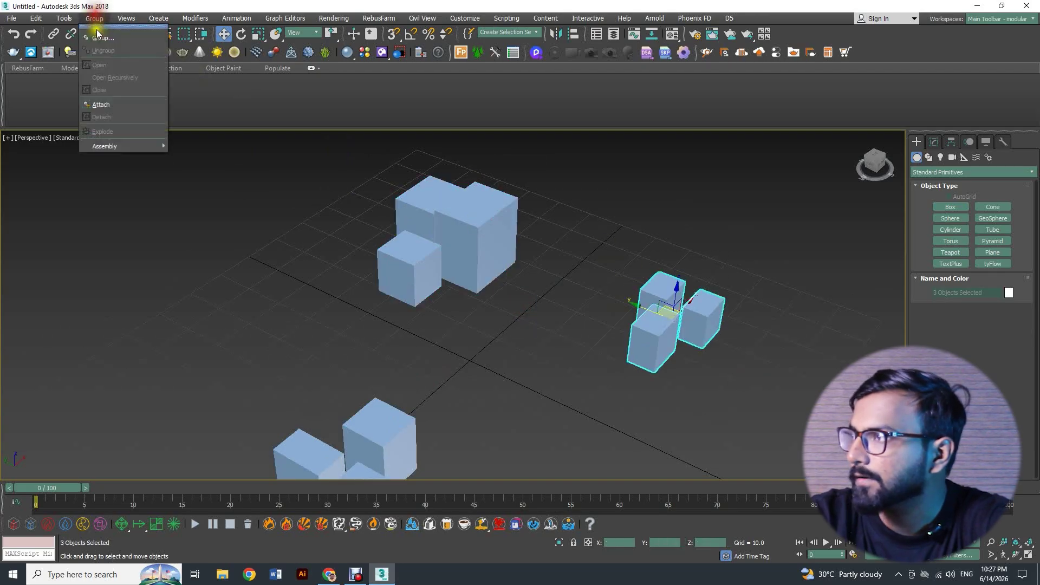
pyautogui.click(107, 33)
pyautogui.click(534, 306)
# - Group the three front boxes under the default name and clear the selection
pyautogui.moveTo(282, 331); pyautogui.dragTo(352, 230, button='middle')
pyautogui.moveTo(295, 262); pyautogui.dragTo(433, 358)
pyautogui.click(94, 18)
pyautogui.click(96, 38)
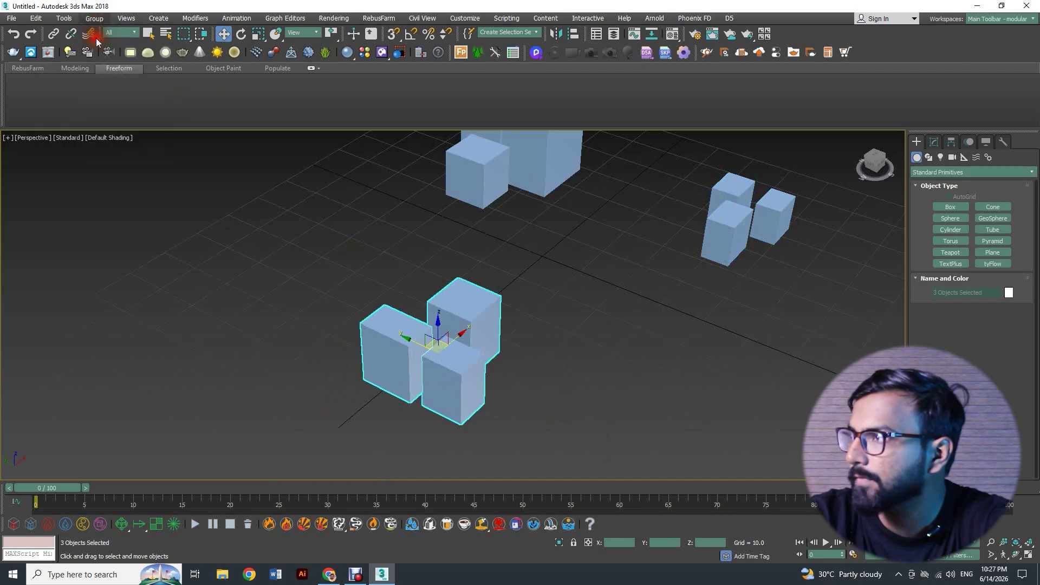
pyautogui.click(525, 307)
pyautogui.scroll(-3, 518, 298)
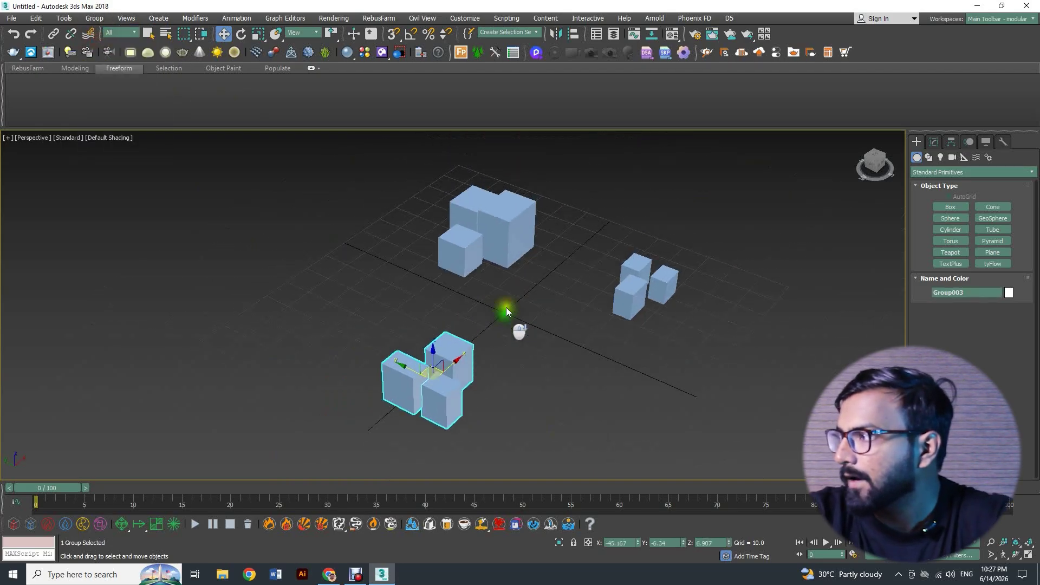
pyautogui.click(513, 298)
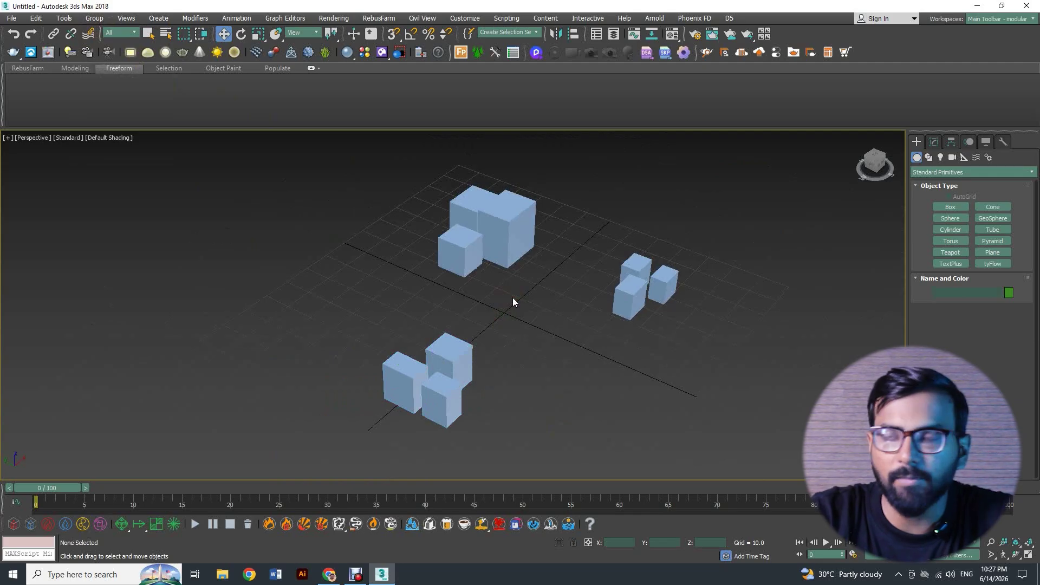
# - Select the three groups one after another and clear the selection
pyautogui.click(639, 287)
pyautogui.keyDown('ctrl'); pyautogui.click(503, 230); pyautogui.keyUp('ctrl')
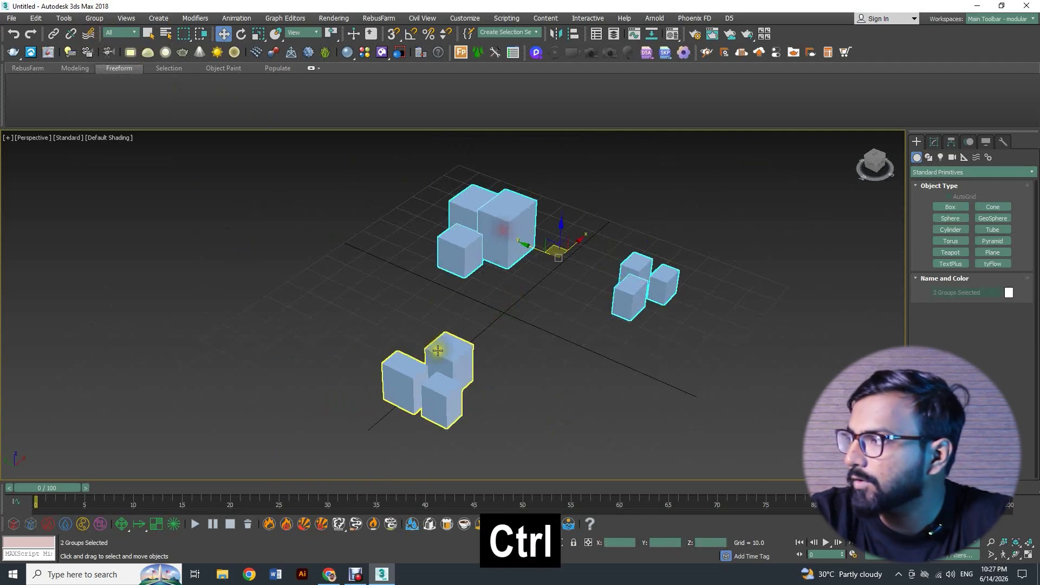
pyautogui.keyDown('ctrl'); pyautogui.click(399, 359); pyautogui.keyUp('ctrl')
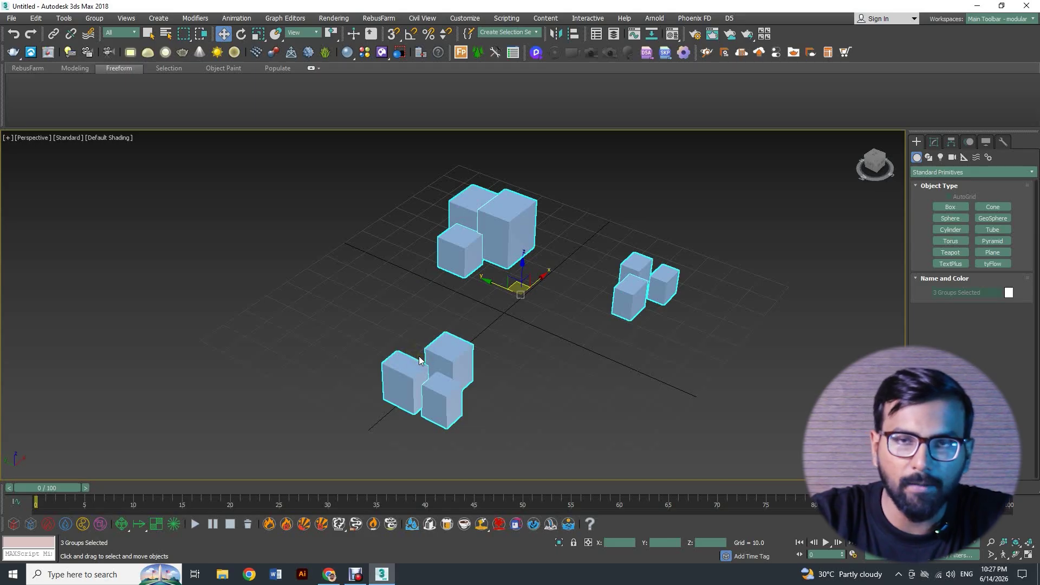
pyautogui.click(519, 355)
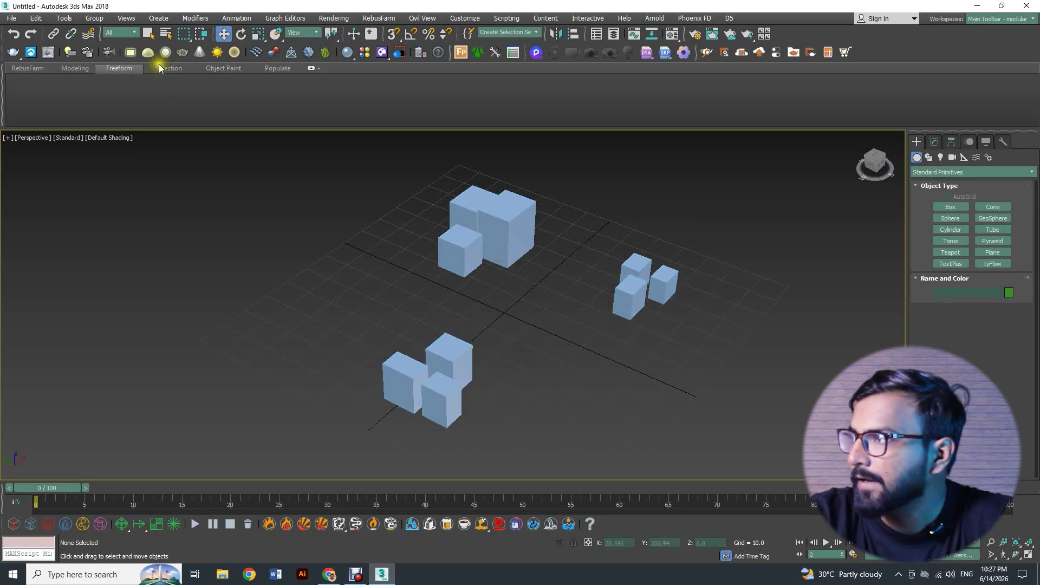
# - Select all three groups and assemble them as "Assembly 1" with a Luminaire head object
pyautogui.moveTo(342, 182); pyautogui.dragTo(723, 459)
pyautogui.click(92, 18)
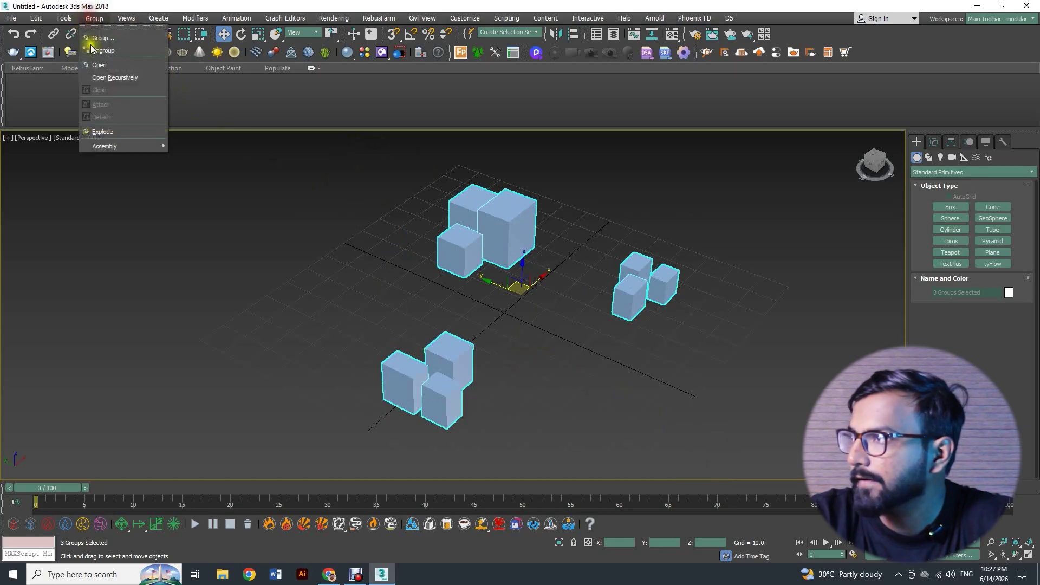
pyautogui.moveTo(102, 145)
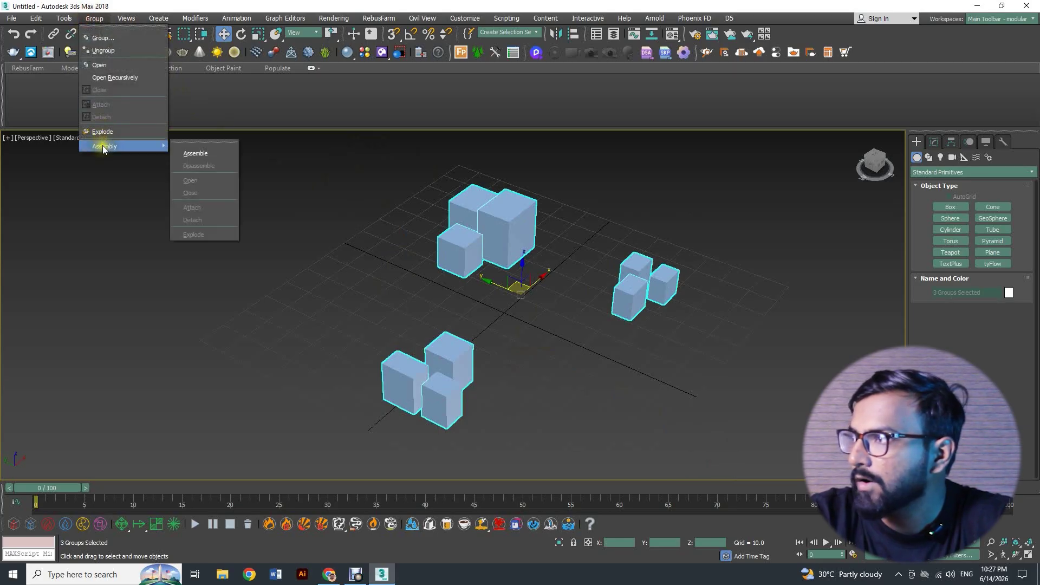
pyautogui.click(203, 156)
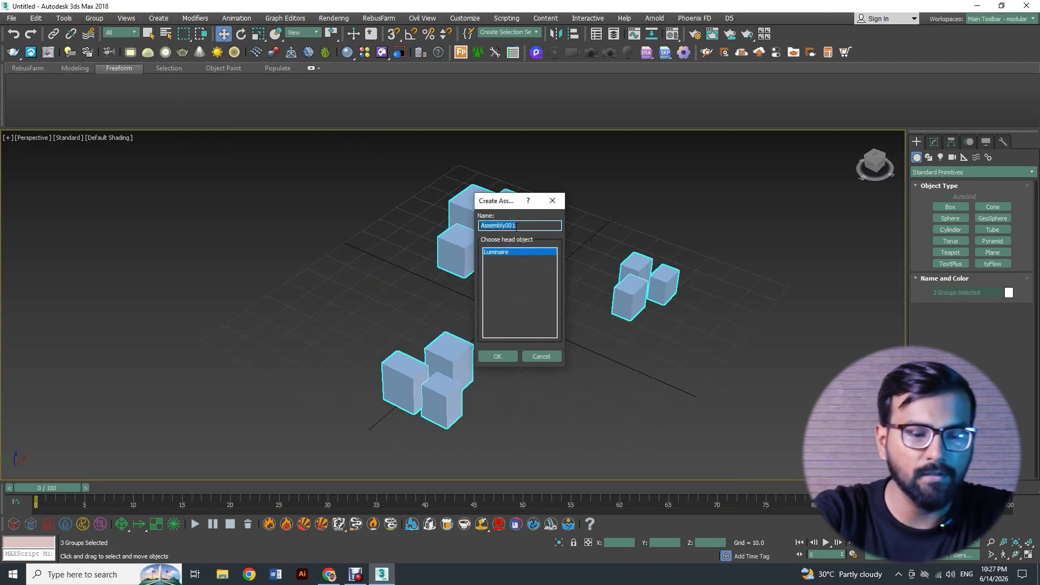
pyautogui.write('Assembly 1')
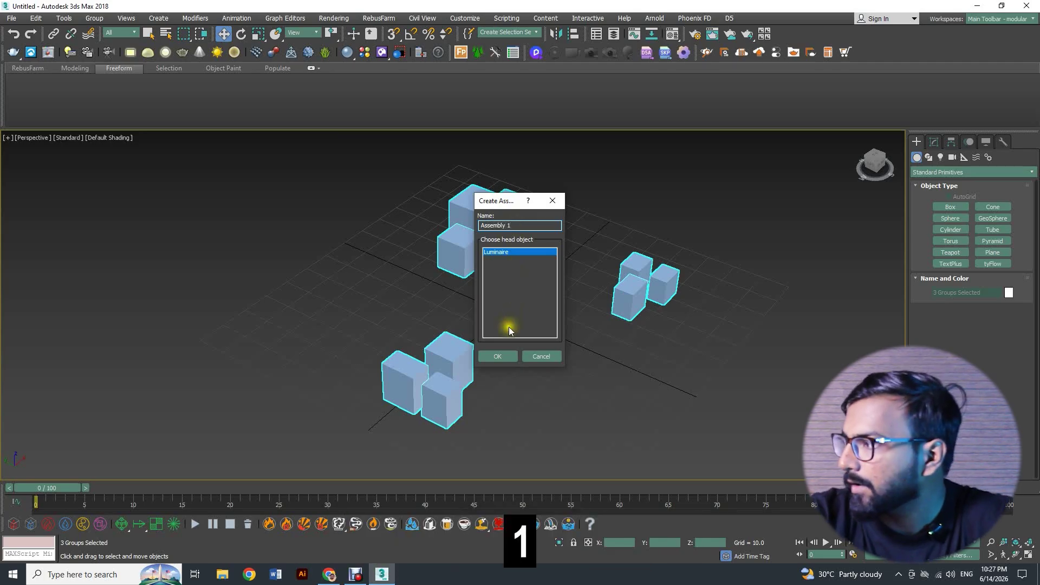
pyautogui.click(506, 355)
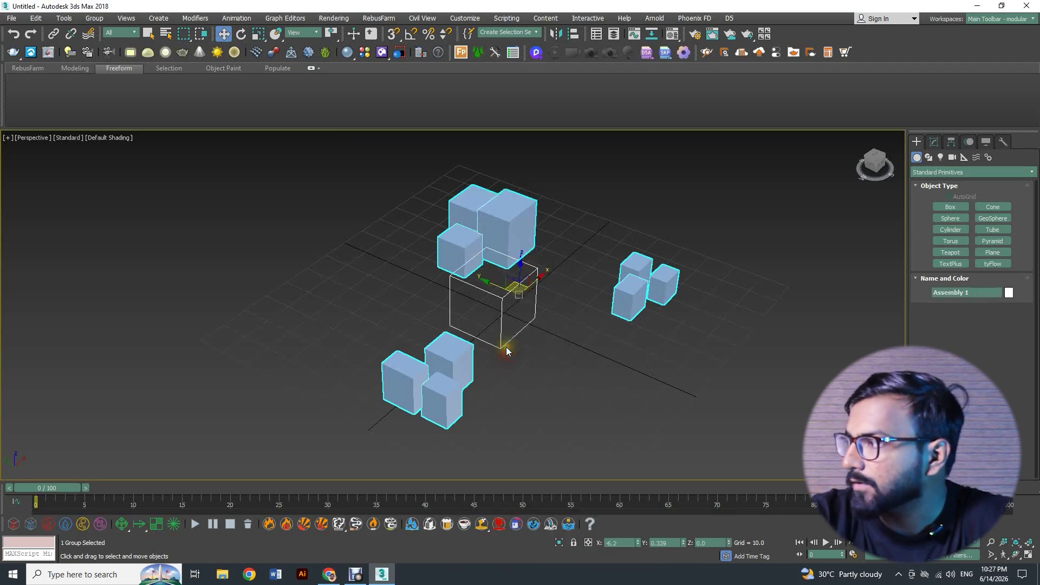
pyautogui.click(399, 306)
# - Inspect the assembly's head object between the groups, select Assembly 1 and open the assembly
pyautogui.keyDown('alt'); pyautogui.moveTo(395, 297); pyautogui.dragTo(483, 275, button='middle'); pyautogui.keyUp('alt')
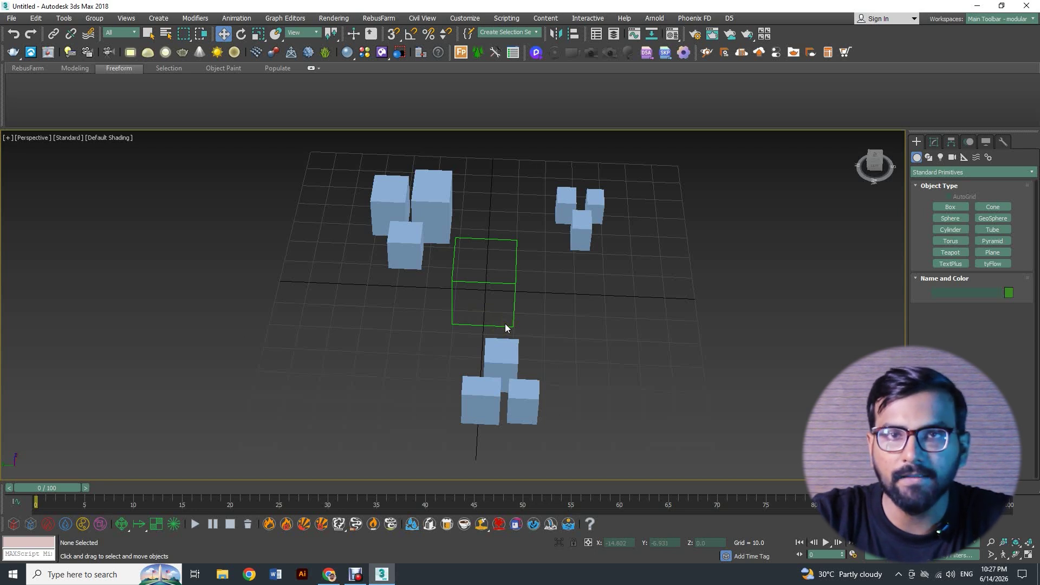
pyautogui.keyDown('alt'); pyautogui.moveTo(496, 282); pyautogui.dragTo(477, 204, button='middle'); pyautogui.keyUp('alt')
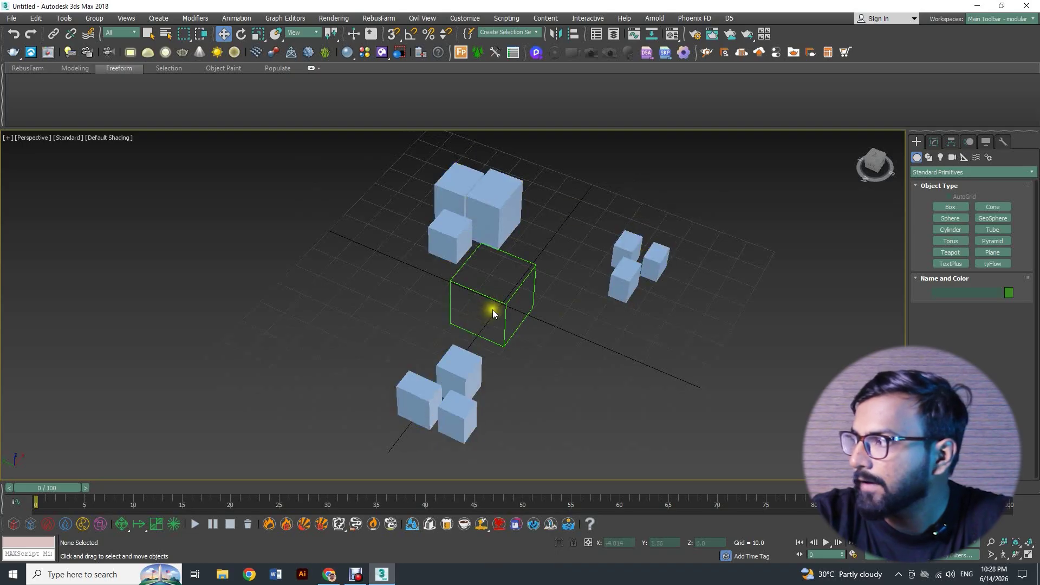
pyautogui.click(505, 304)
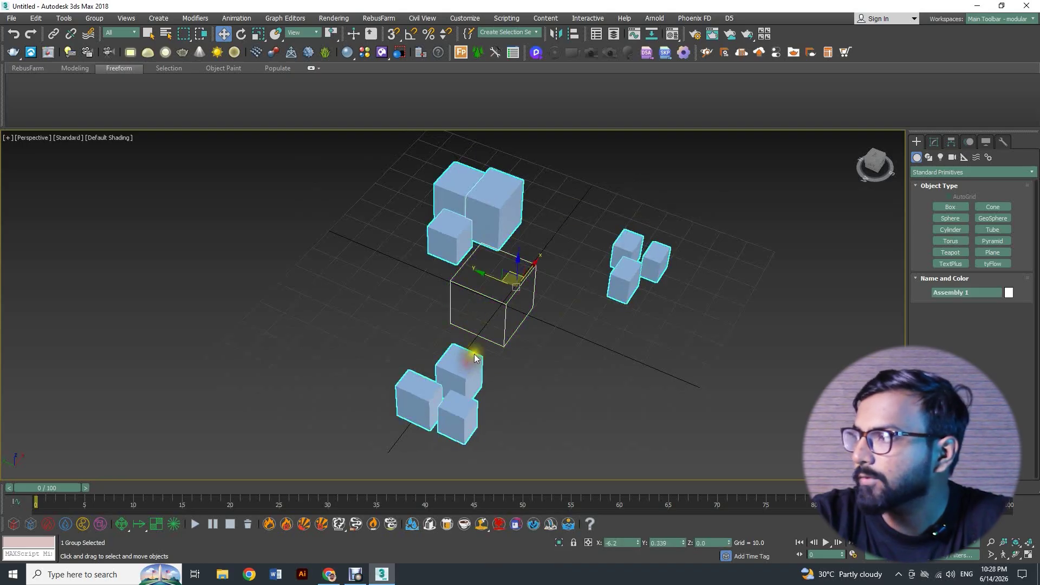
pyautogui.click(94, 18)
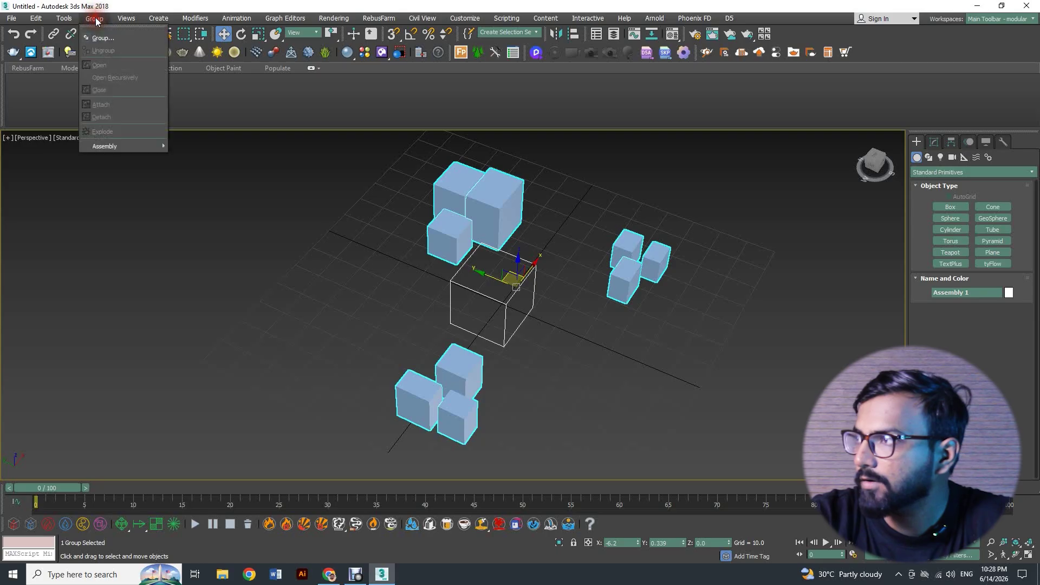
pyautogui.moveTo(103, 146)
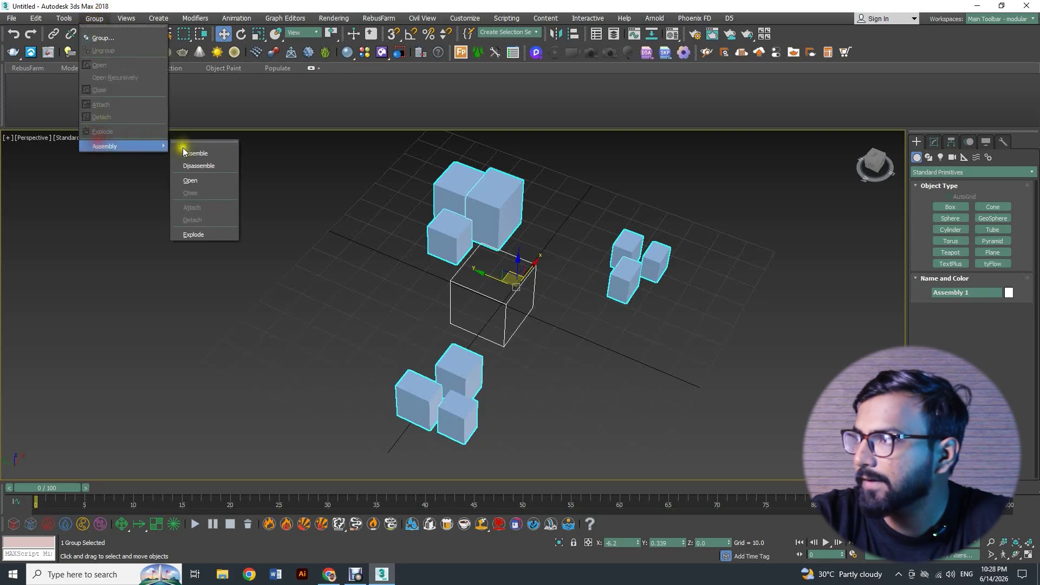
pyautogui.click(202, 181)
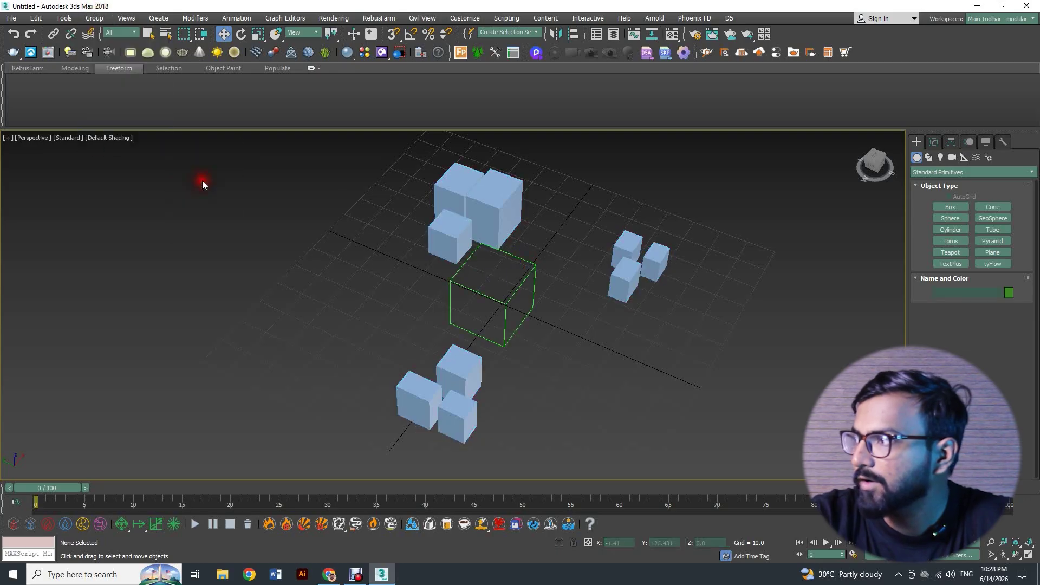
# - Move the opened assembly's head object slightly and rotate it to about -17° around Z
pyautogui.click(464, 284)
pyautogui.moveTo(483, 297)
pyautogui.mouseDown()
pyautogui.moveTo(493, 285)
pyautogui.moveTo(476, 263)
pyautogui.moveTo(448, 279)
pyautogui.moveTo(436, 303)
pyautogui.moveTo(476, 335)
pyautogui.moveTo(529, 309)
pyautogui.moveTo(480, 292)
pyautogui.mouseUp()
pyautogui.press('e')
pyautogui.moveTo(506, 331); pyautogui.dragTo(487, 302)
pyautogui.press('r')
pyautogui.press('w')
pyautogui.click(420, 230)
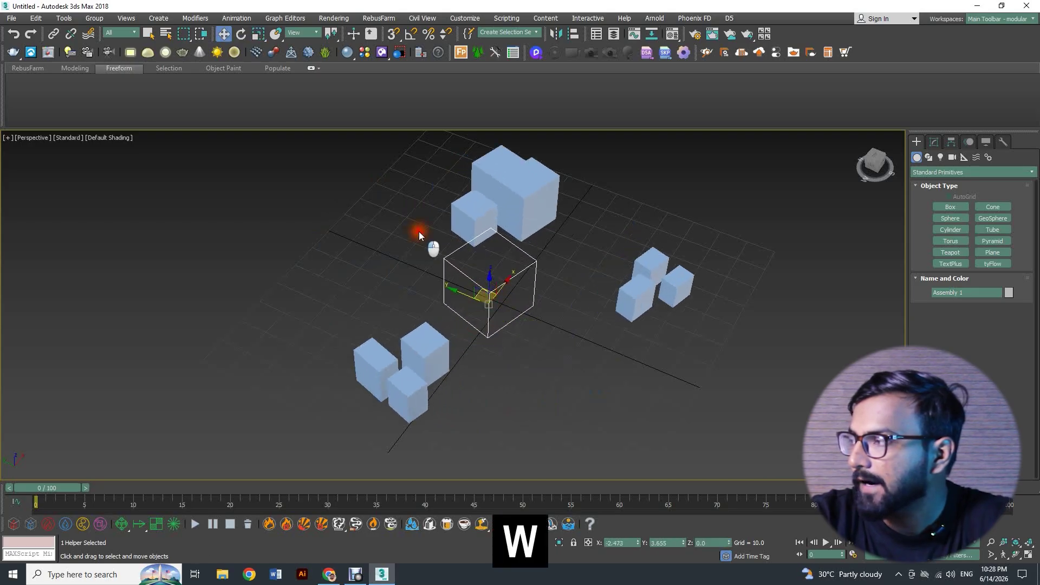
# - Select all three groups inside the opened assembly and open them to expose their boxes
pyautogui.click(464, 228)
pyautogui.keyDown('ctrl'); pyautogui.click(657, 302); pyautogui.keyUp('ctrl')
pyautogui.keyDown('ctrl'); pyautogui.click(428, 385); pyautogui.keyUp('ctrl')
pyautogui.click(94, 18)
pyautogui.click(116, 82)
pyautogui.click(173, 196)
# - Rotate the assembly's head object a few degrees further around Z to test that the opened groups follow
pyautogui.click(531, 298)
pyautogui.press('e')
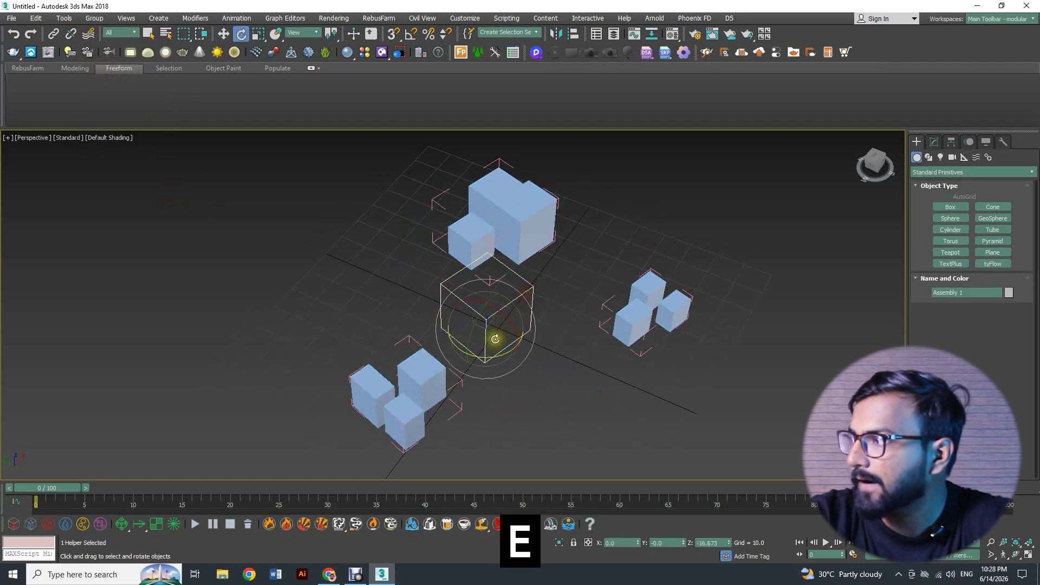
pyautogui.moveTo(509, 367); pyautogui.dragTo(490, 349)
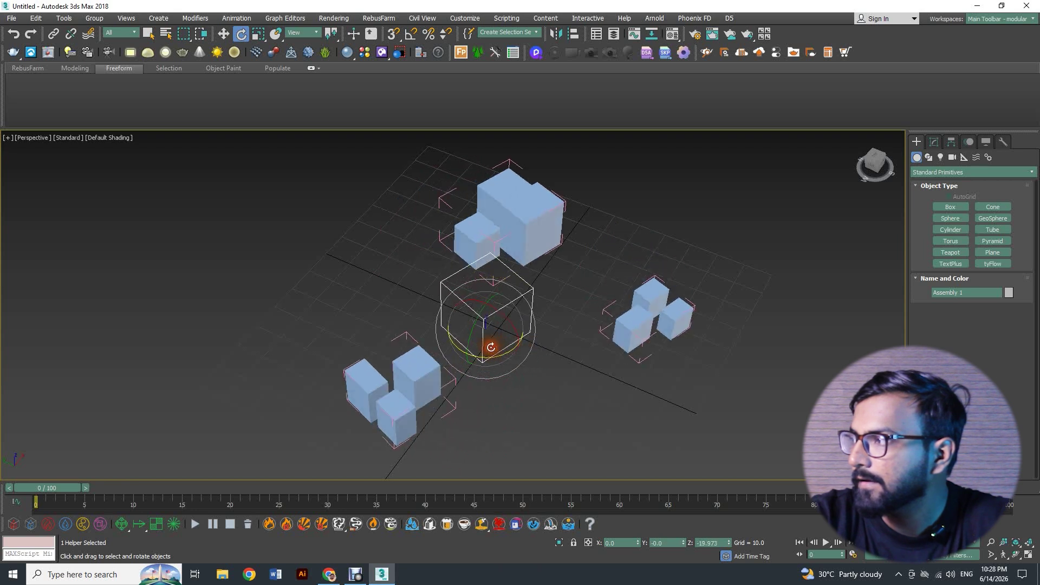
pyautogui.press('w')
# - Select individual boxes inside the opened groups and rotate the rear box of the small cluster
pyautogui.click(477, 233)
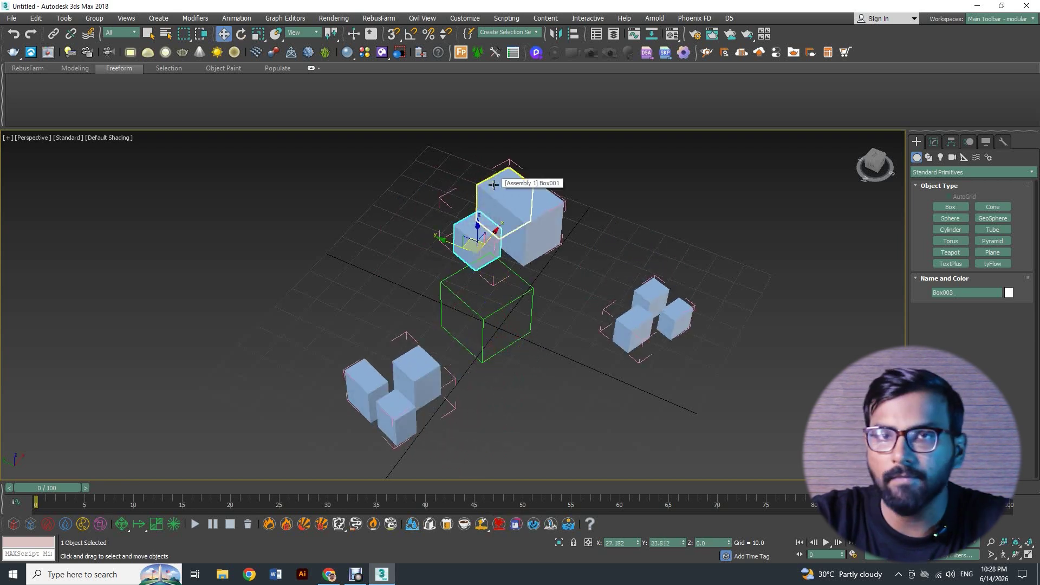
pyautogui.click(501, 180)
pyautogui.keyDown('alt'); pyautogui.moveTo(501, 180); pyautogui.dragTo(524, 211, button='middle'); pyautogui.keyUp('alt')
pyautogui.keyDown('alt'); pyautogui.moveTo(663, 323); pyautogui.dragTo(633, 297, button='middle'); pyautogui.keyUp('alt')
pyautogui.click(635, 301)
pyautogui.click(647, 260)
pyautogui.press('e')
pyautogui.moveTo(681, 314); pyautogui.dragTo(755, 302)
pyautogui.press('w')
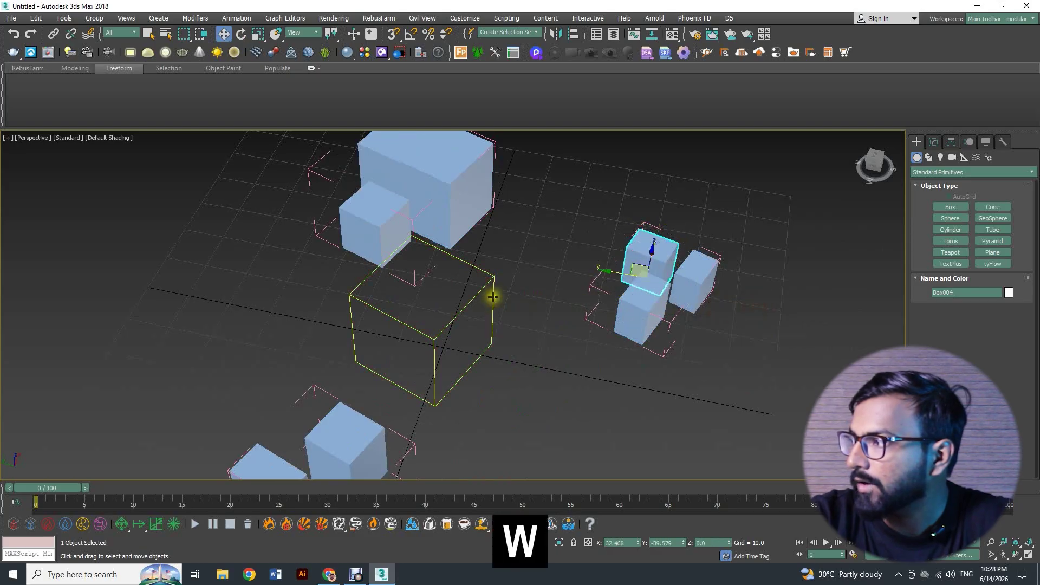
# - Rotate the assembly's head object to about -36° around Z and clear the selection
pyautogui.keyDown('alt'); pyautogui.moveTo(492, 295); pyautogui.dragTo(288, 414, button='middle'); pyautogui.keyUp('alt')
pyautogui.click(456, 333)
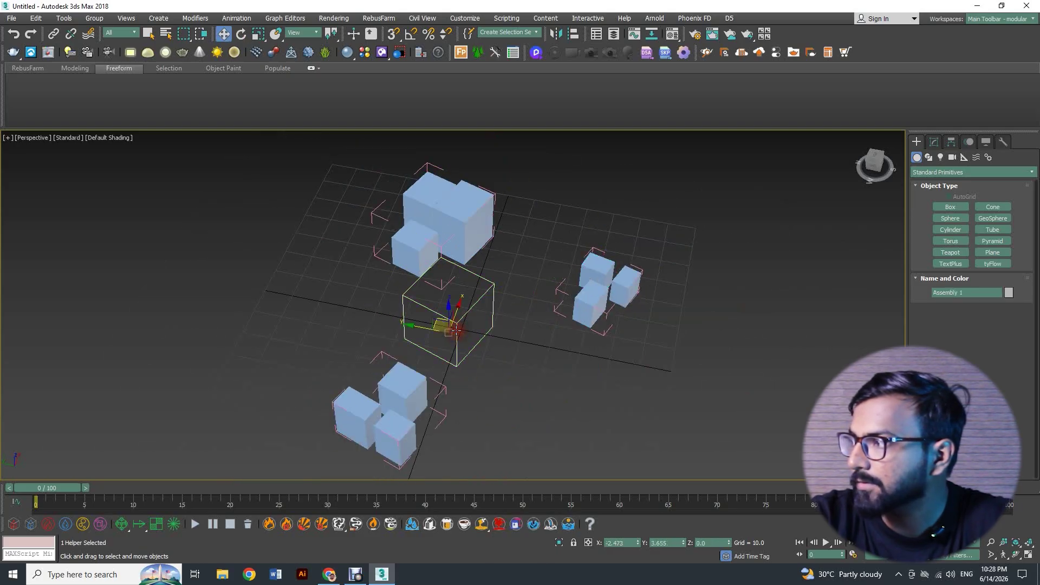
pyautogui.press('e')
pyautogui.moveTo(463, 361); pyautogui.dragTo(436, 342)
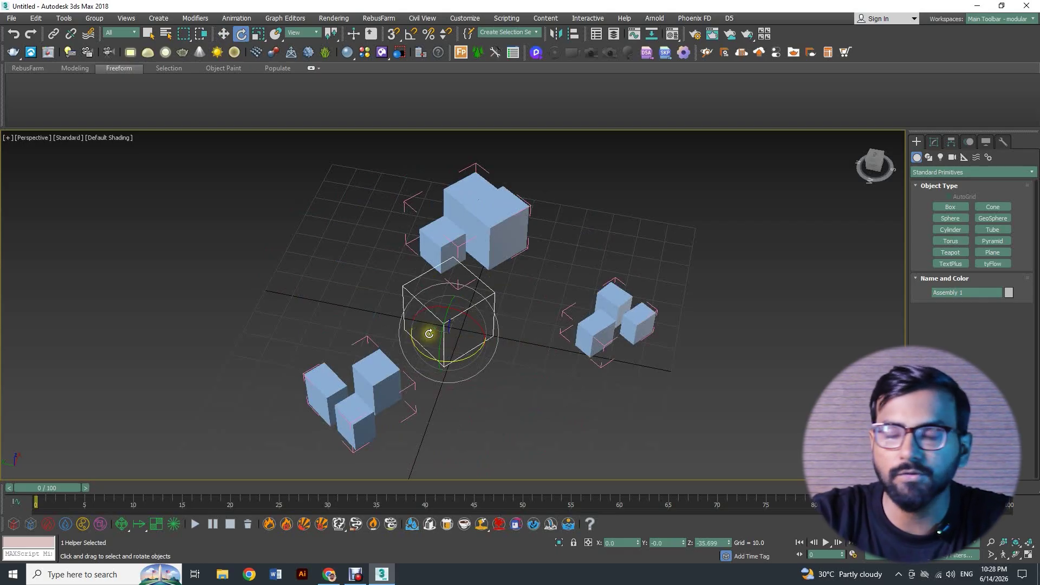
pyautogui.press('w')
pyautogui.click(346, 294)
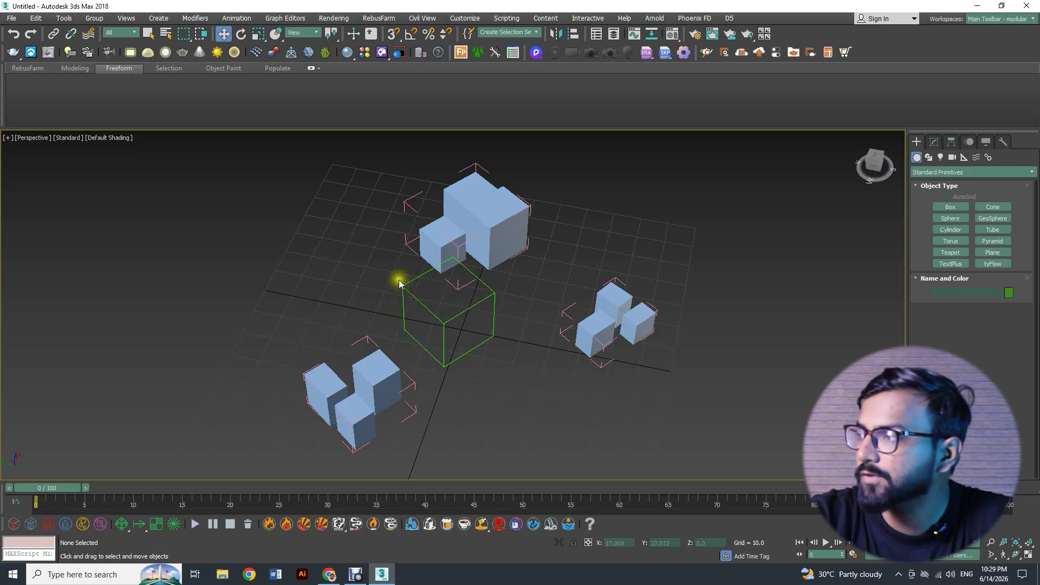
# - Select all boxes, group helpers and the head object, and close the assembly
pyautogui.click(94, 18)
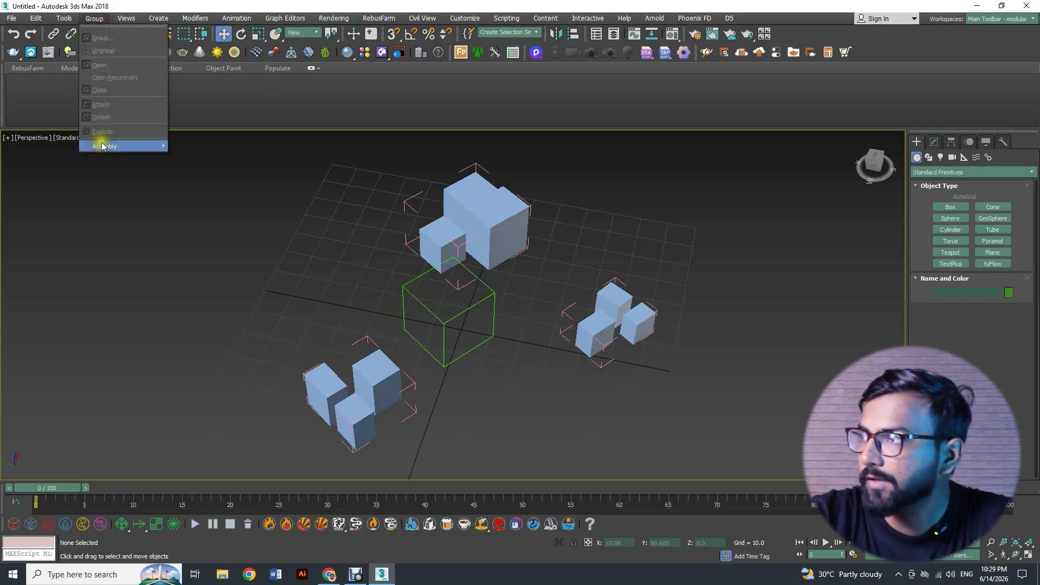
pyautogui.moveTo(108, 146)
pyautogui.click(389, 236)
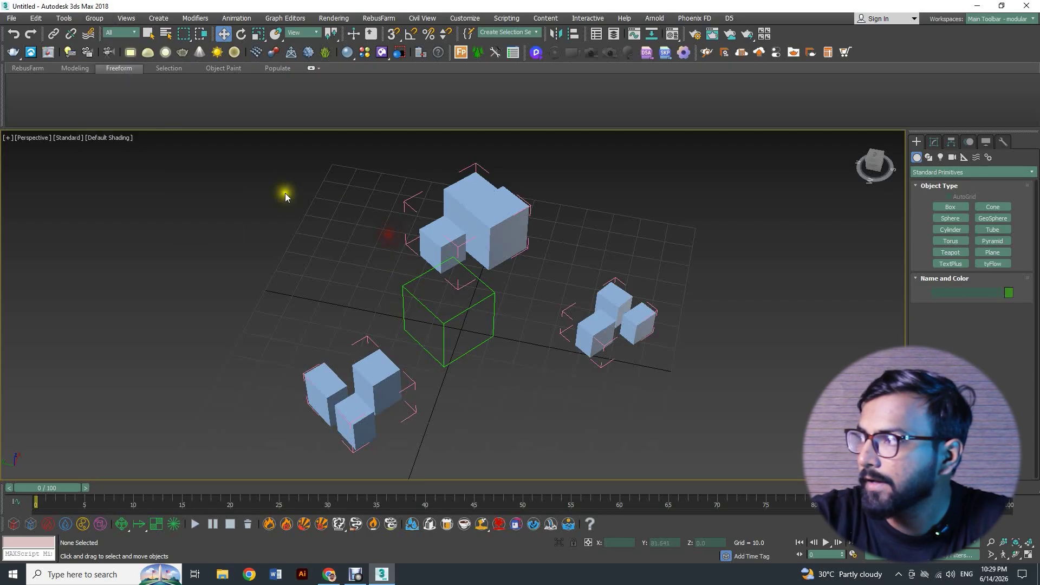
pyautogui.moveTo(515, 346); pyautogui.dragTo(664, 420)
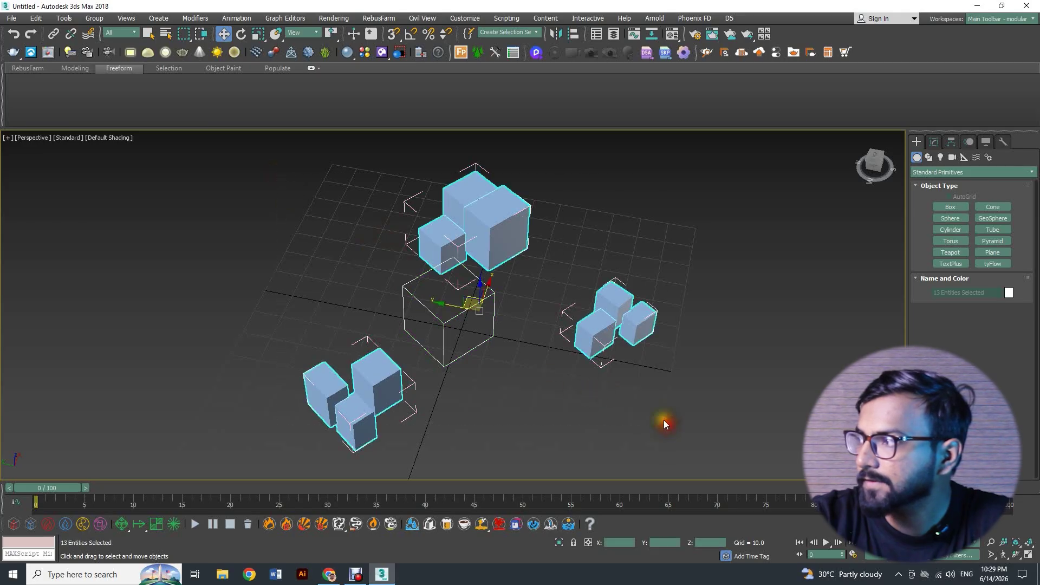
pyautogui.click(95, 18)
pyautogui.moveTo(95, 144)
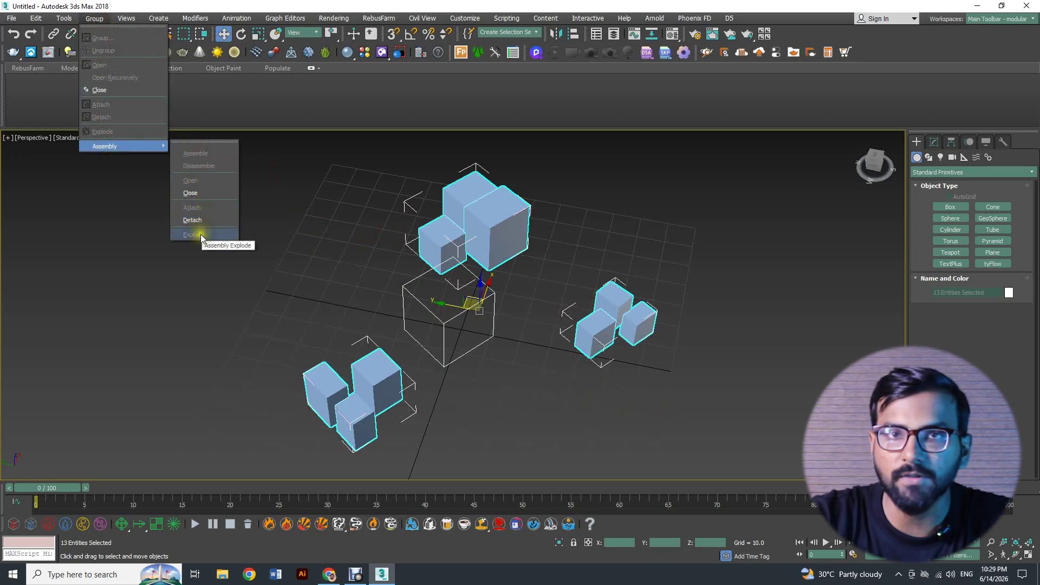
pyautogui.click(191, 194)
pyautogui.click(288, 260)
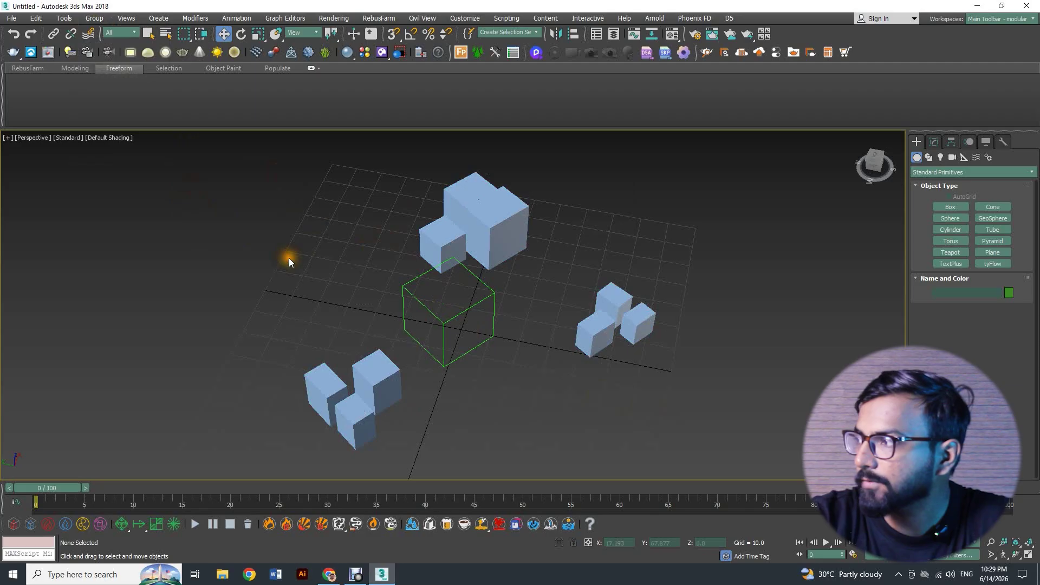